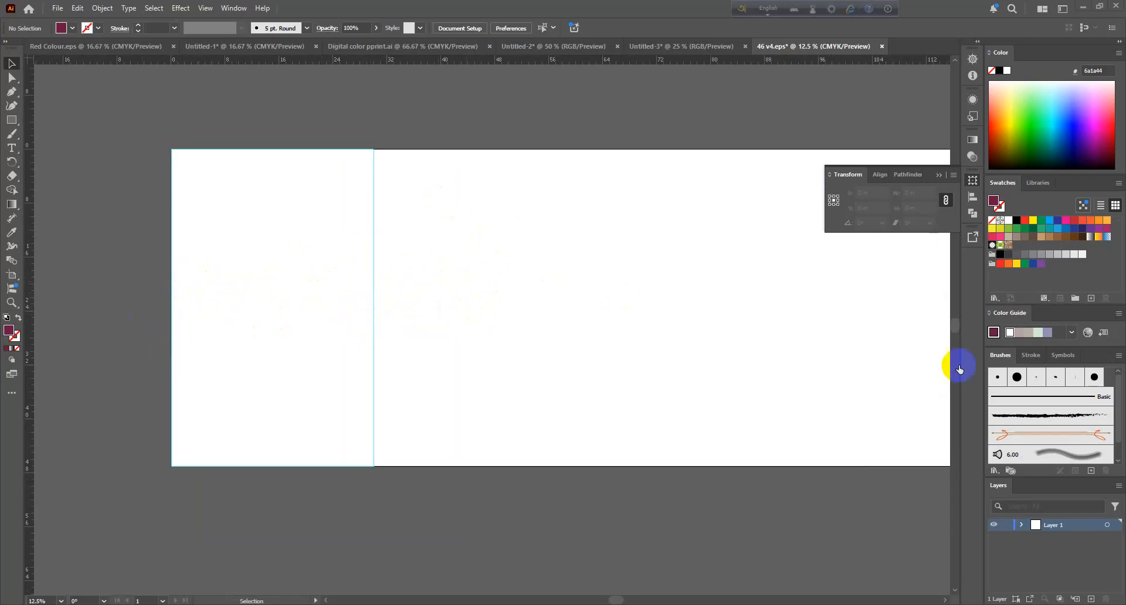
Step: Examine the damask pattern of the upper border band and the matching band along the banner's lower edge
{"action": "scroll", "coordinate": [354, 304], "scroll_direction": "up", "scroll_amount": 1}
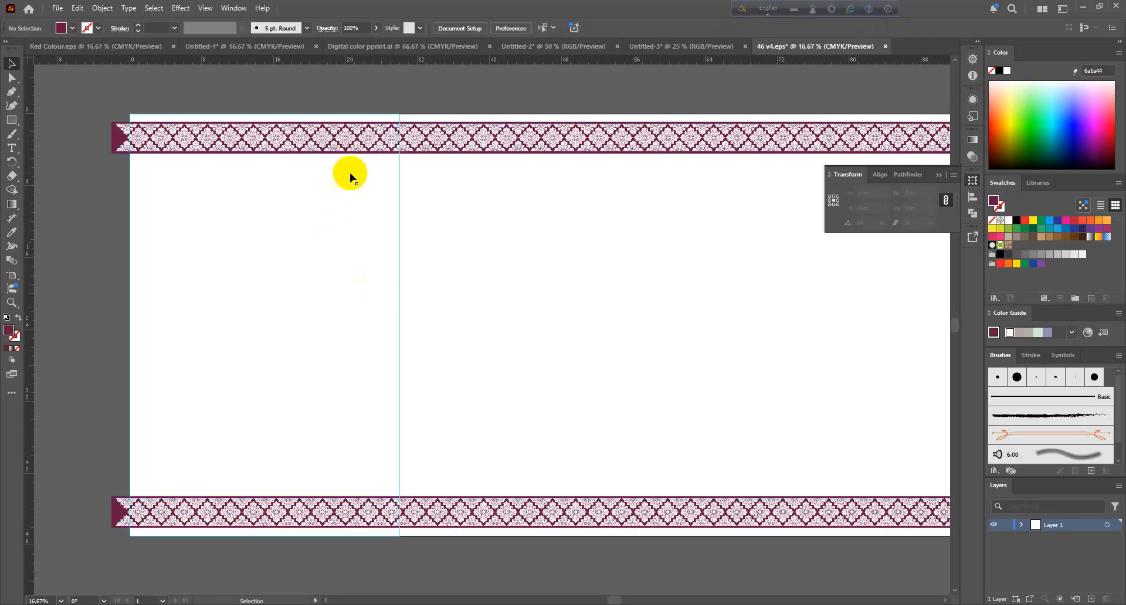
{"action": "scroll", "coordinate": [340, 126], "scroll_direction": "up", "scroll_amount": 6}
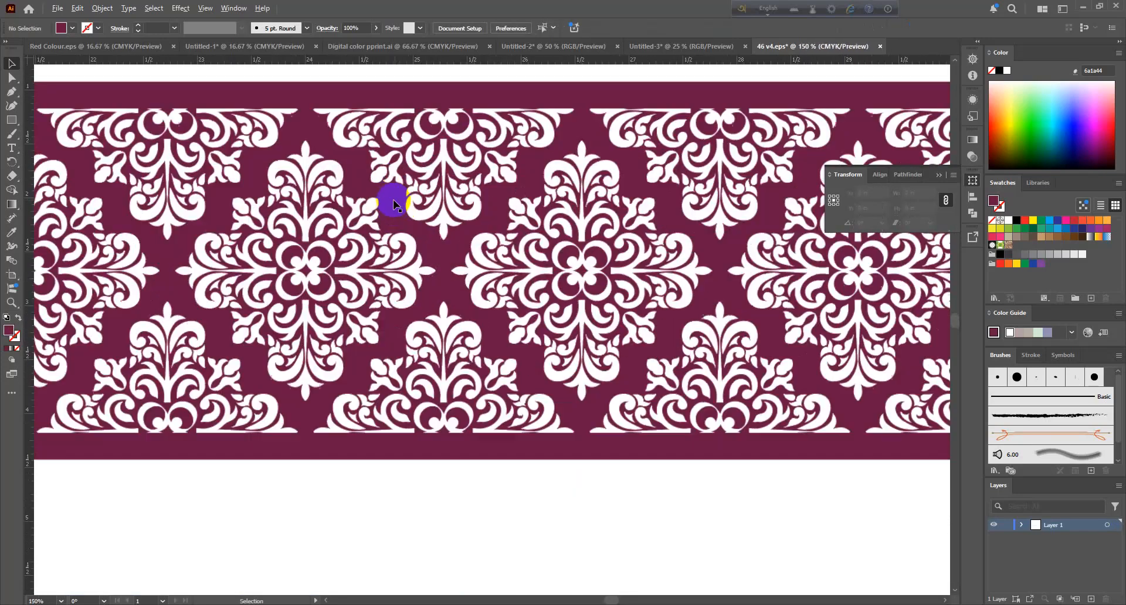
{"action": "scroll", "coordinate": [387, 348], "scroll_direction": "up", "scroll_amount": 1}
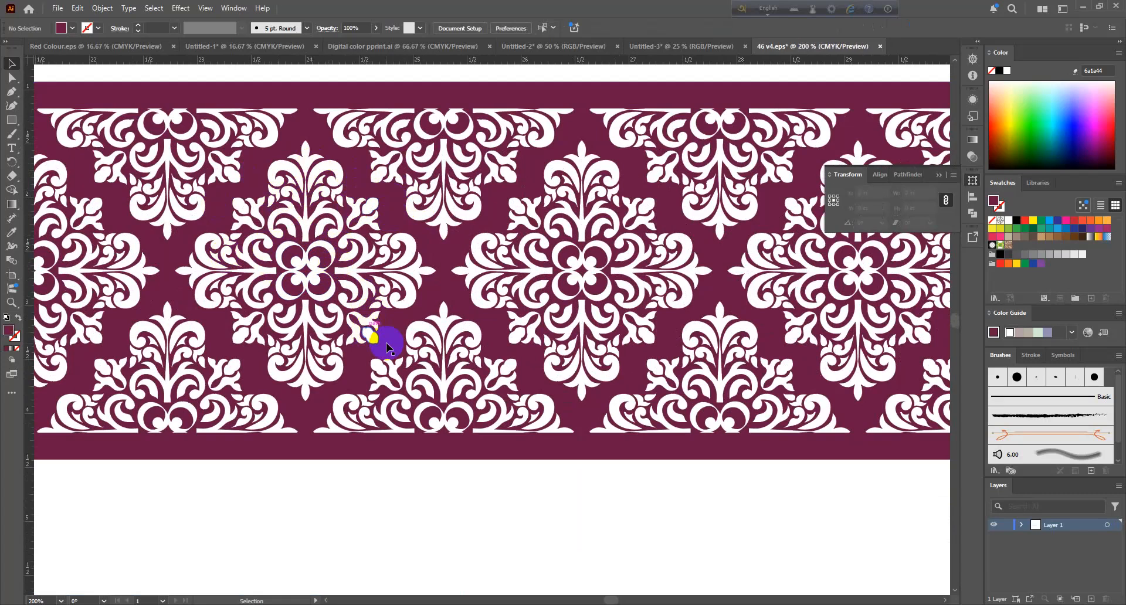
{"action": "left_click", "coordinate": [370, 335]}
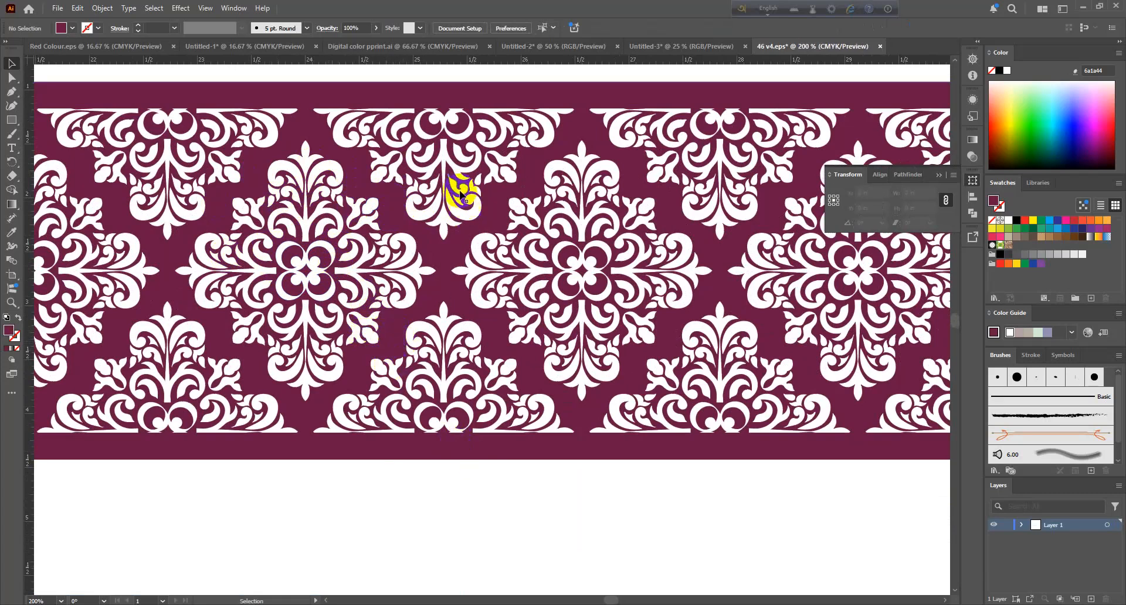
{"action": "scroll", "coordinate": [467, 356], "scroll_direction": "down", "scroll_amount": 2}
{"action": "scroll", "coordinate": [468, 372], "scroll_direction": "down", "scroll_amount": 4}
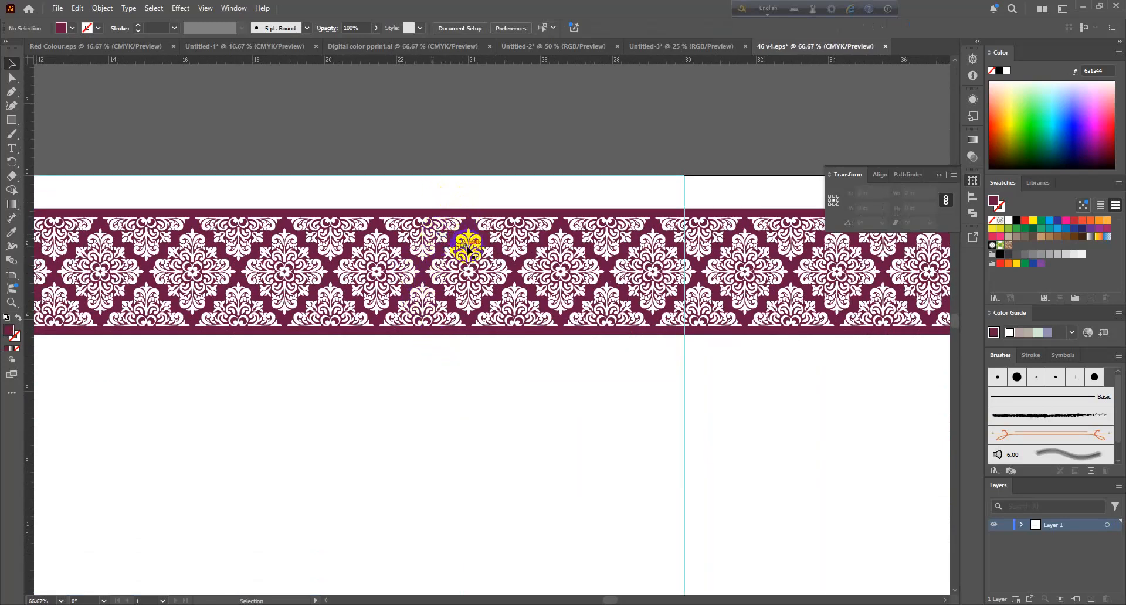
{"action": "scroll", "coordinate": [499, 241], "scroll_direction": "down", "scroll_amount": 4}
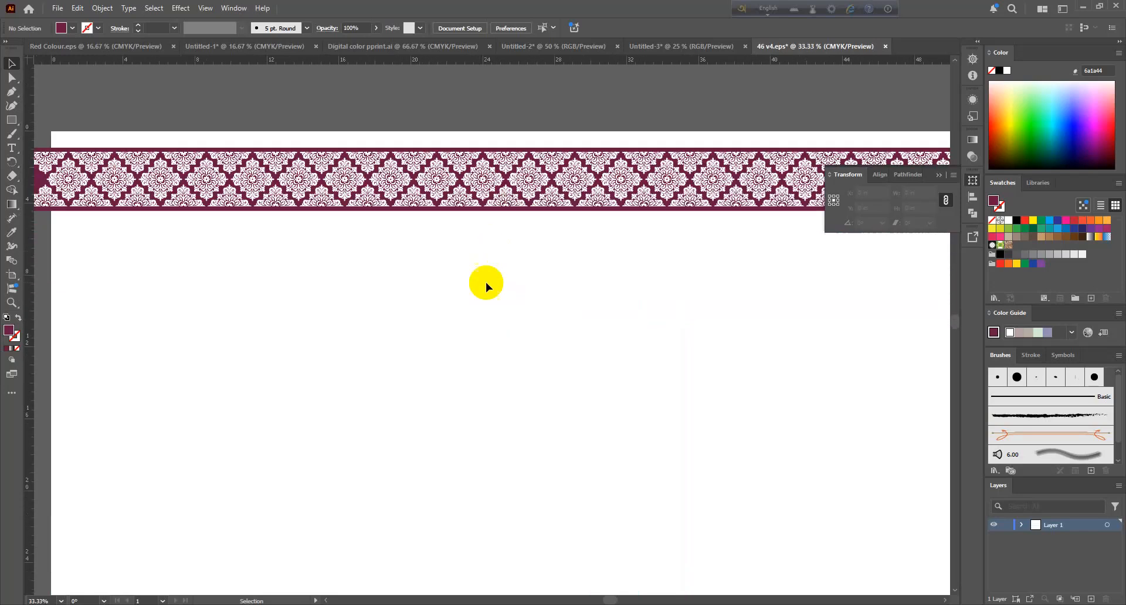
{"action": "scroll", "coordinate": [491, 470], "scroll_direction": "down", "scroll_amount": 2}
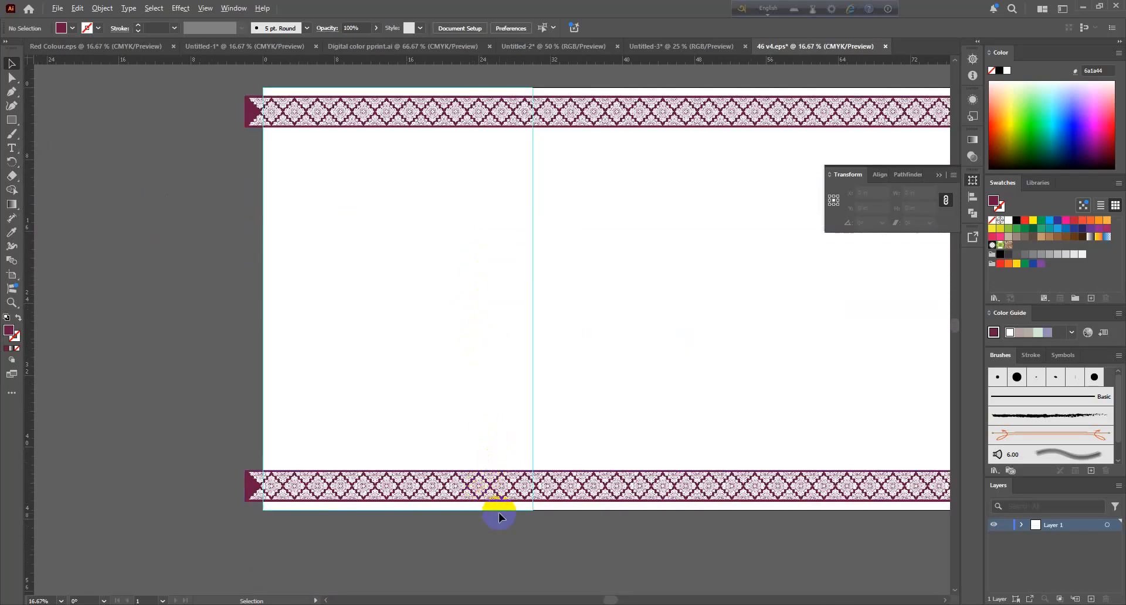
{"action": "scroll", "coordinate": [499, 513], "scroll_direction": "up", "scroll_amount": 2}
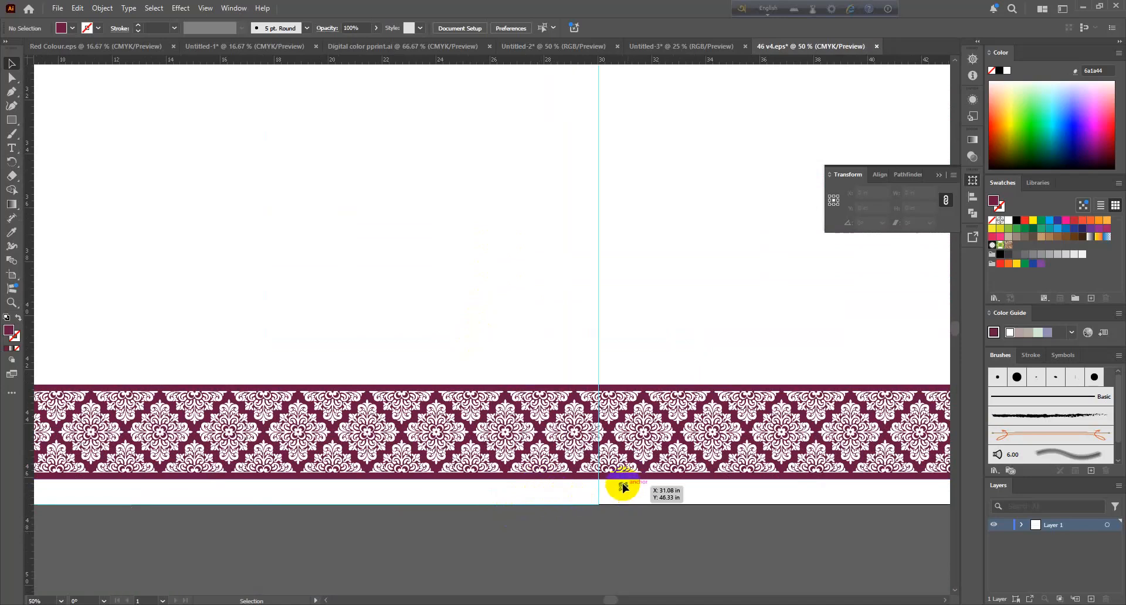
{"action": "scroll", "coordinate": [534, 434], "scroll_direction": "down", "scroll_amount": 1}
{"action": "scroll", "coordinate": [469, 375], "scroll_direction": "up", "scroll_amount": 2}
{"action": "scroll", "coordinate": [396, 301], "scroll_direction": "up", "scroll_amount": 1}
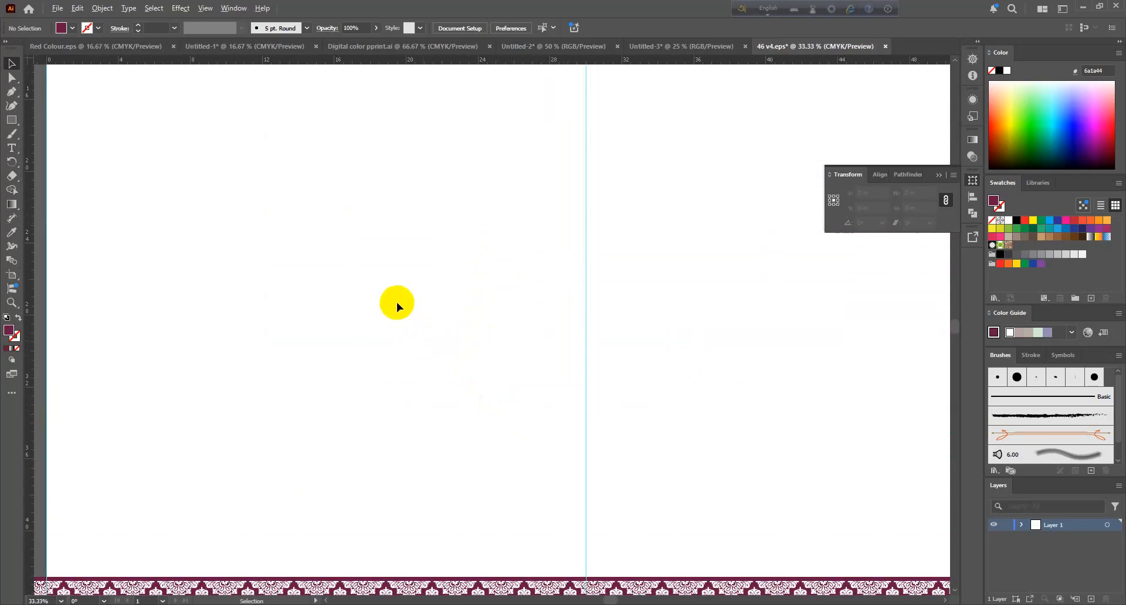
{"action": "scroll", "coordinate": [396, 298], "scroll_direction": "down", "scroll_amount": 1}
{"action": "scroll", "coordinate": [397, 291], "scroll_direction": "down", "scroll_amount": 6}
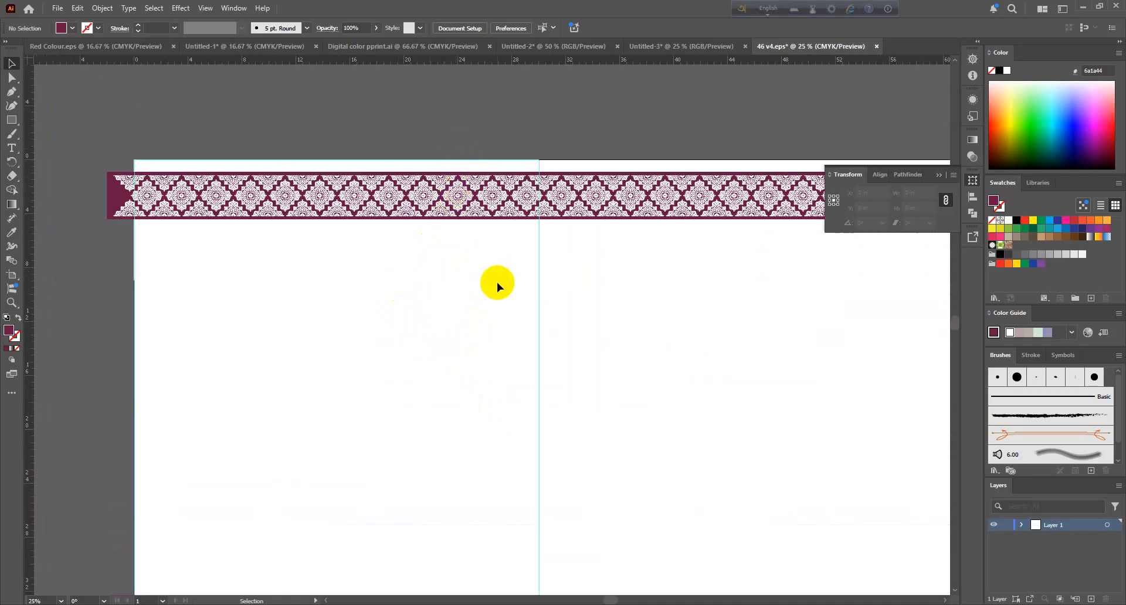
{"action": "scroll", "coordinate": [495, 283], "scroll_direction": "left", "scroll_amount": 1}
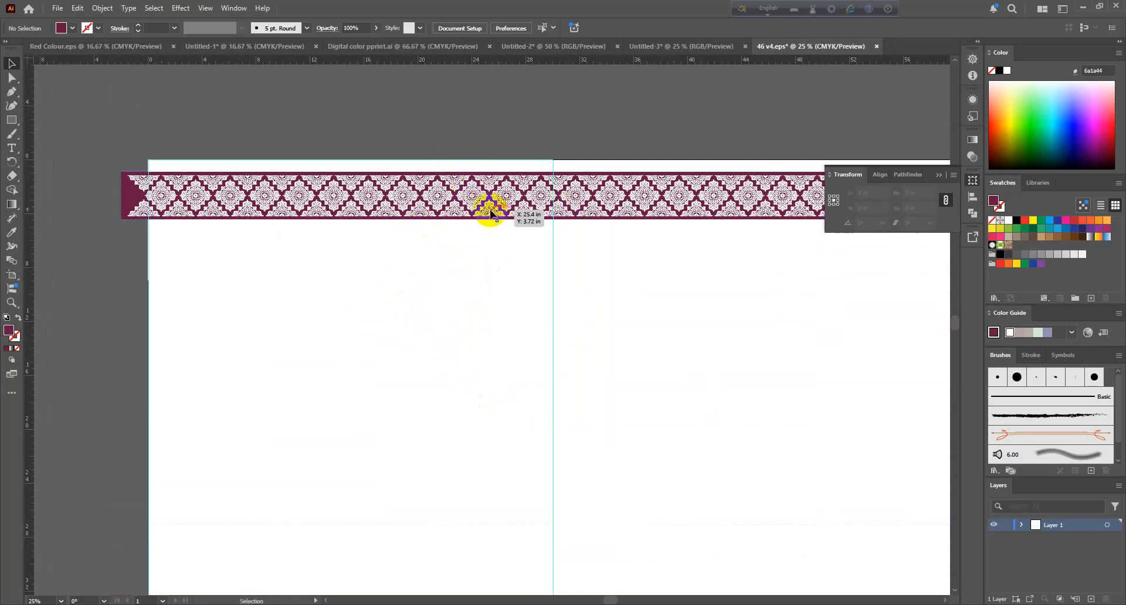
Step: Restore the 240 by 47 in maroon frame around the banner's outer edges
{"action": "key", "text": "a"}
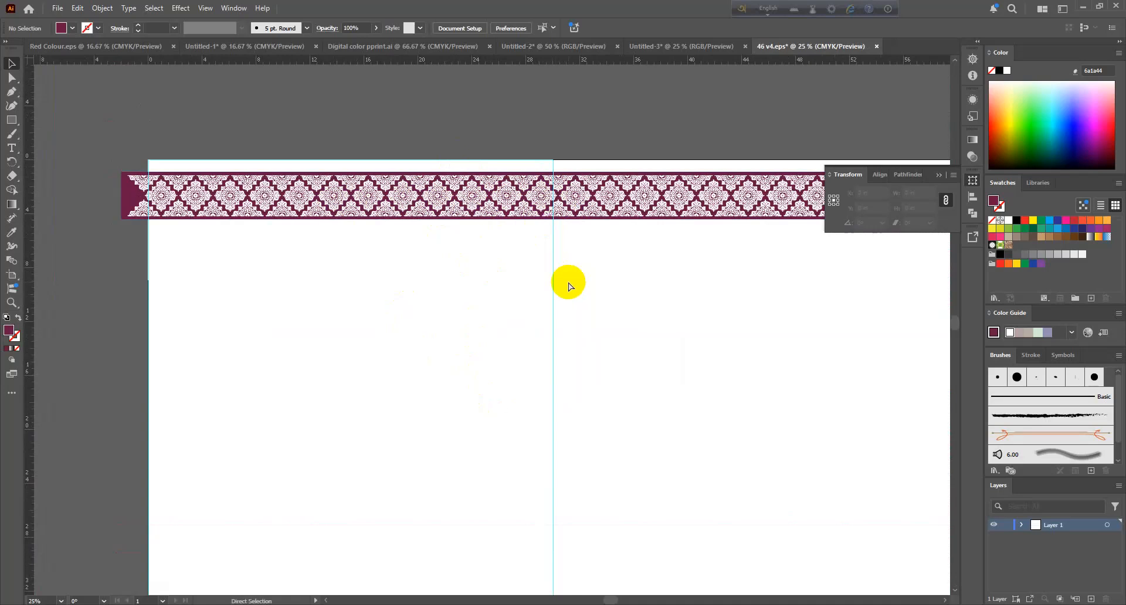
{"action": "key", "text": "ctrl+f"}
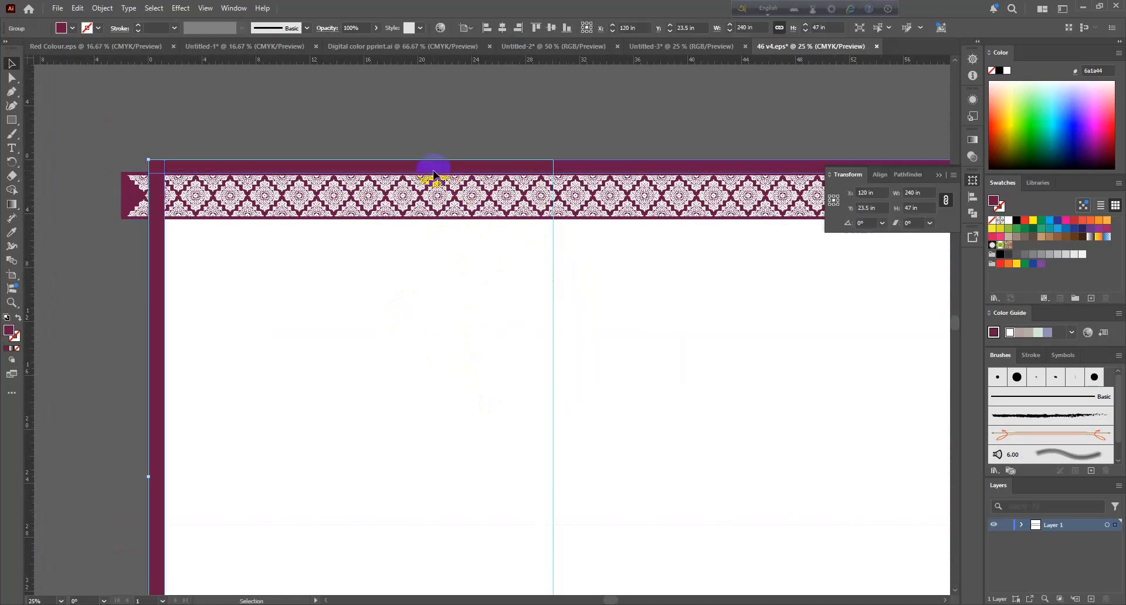
{"action": "left_click", "coordinate": [440, 139]}
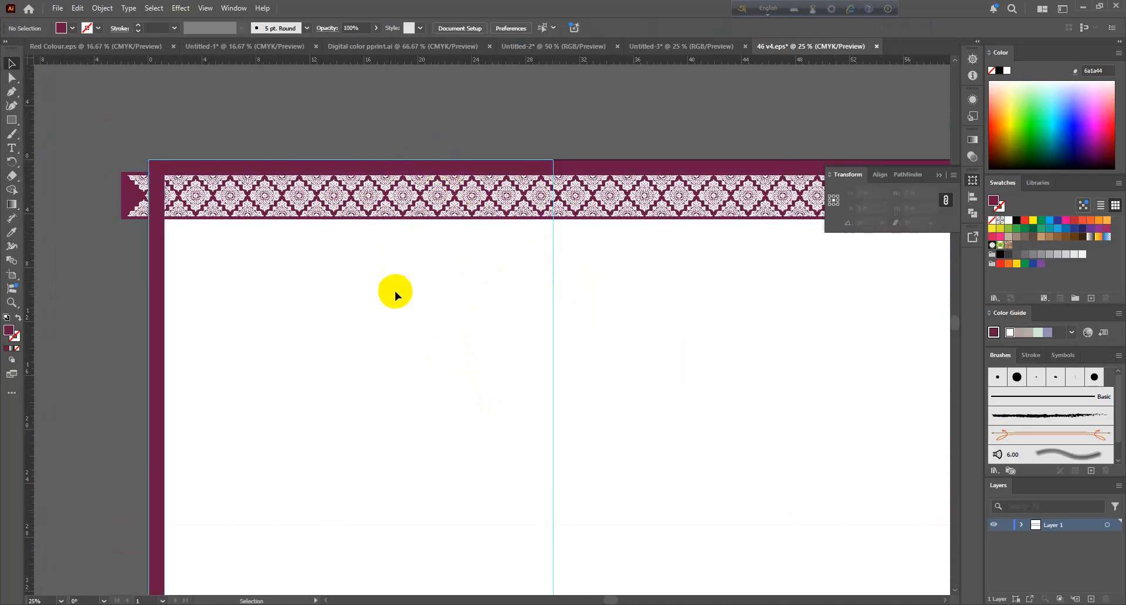
Step: Restore the row of scalloped lace motifs directly below the upper damask band
{"action": "key", "text": "ctrl+a"}
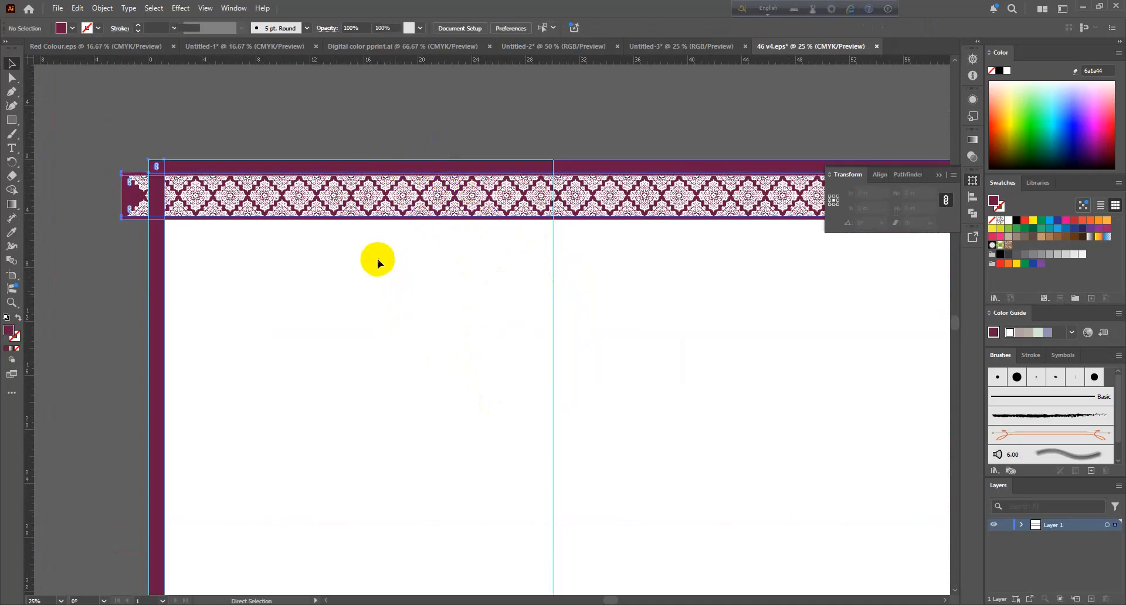
{"action": "key", "text": "ctrl+2"}
{"action": "key", "text": "ctrl+f"}
{"action": "left_click", "coordinate": [368, 279]}
Step: Examine the scalloped lace motifs up close and their alignment with the damask band above
{"action": "scroll", "coordinate": [405, 231], "scroll_direction": "up", "scroll_amount": 4}
{"action": "scroll", "coordinate": [404, 225], "scroll_direction": "up", "scroll_amount": 2}
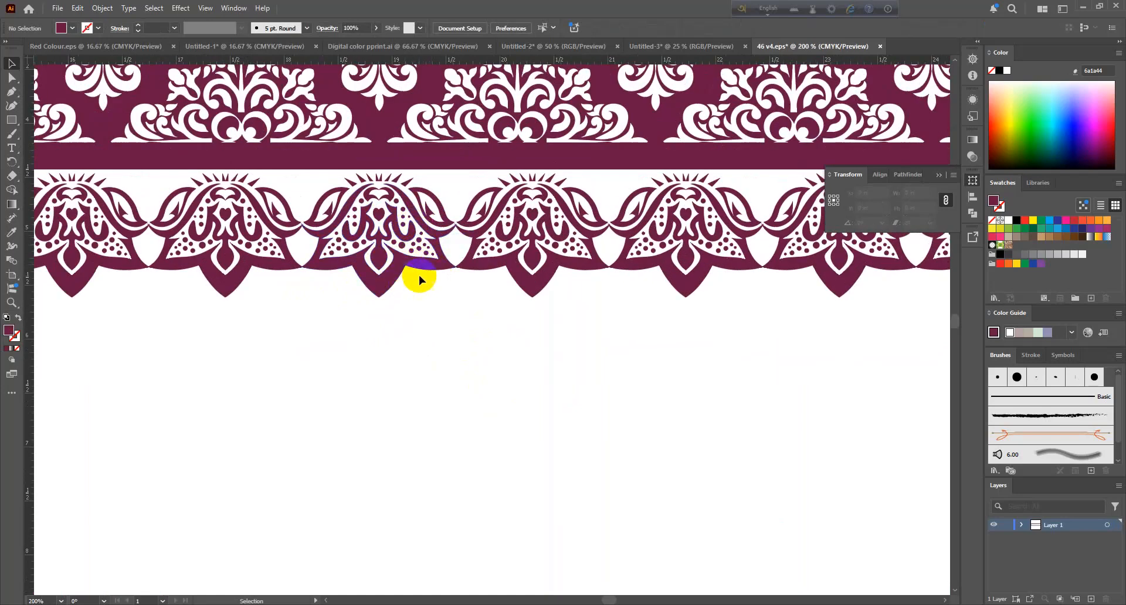
{"action": "scroll", "coordinate": [431, 276], "scroll_direction": "down", "scroll_amount": 1}
{"action": "scroll", "coordinate": [439, 274], "scroll_direction": "down", "scroll_amount": 1}
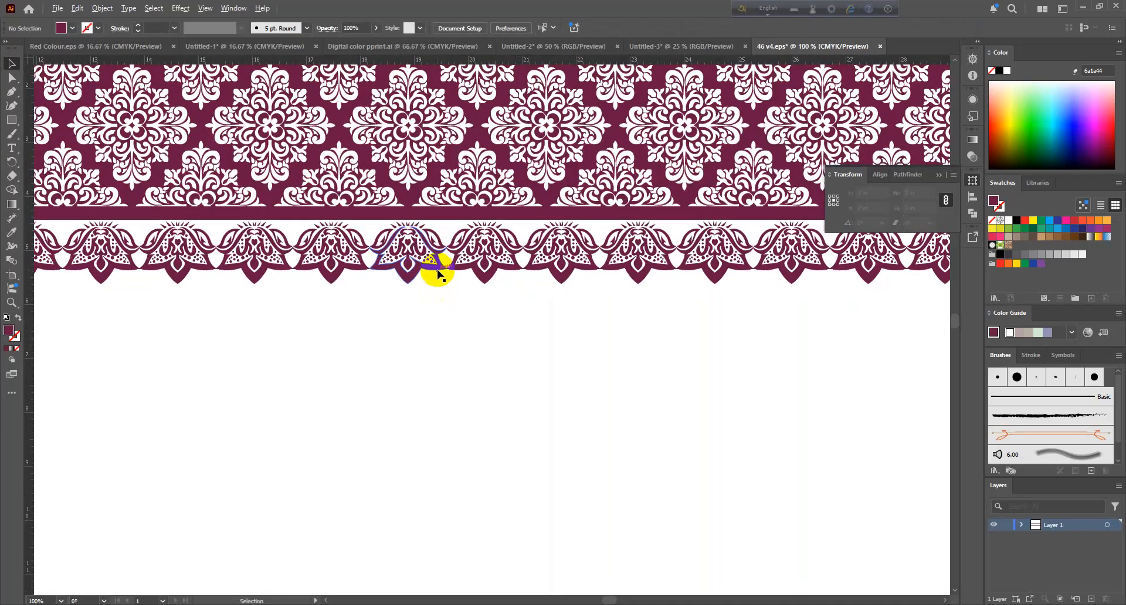
{"action": "scroll", "coordinate": [443, 270], "scroll_direction": "down", "scroll_amount": 1}
{"action": "scroll", "coordinate": [448, 265], "scroll_direction": "up", "scroll_amount": 2}
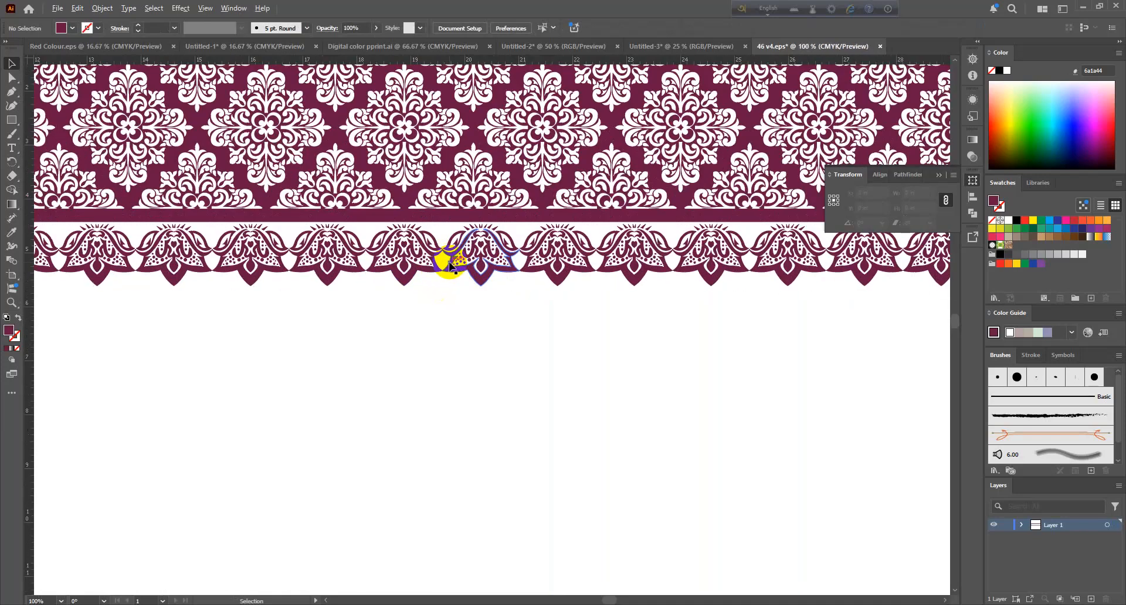
{"action": "scroll", "coordinate": [361, 239], "scroll_direction": "down", "scroll_amount": 2}
{"action": "scroll", "coordinate": [375, 241], "scroll_direction": "down", "scroll_amount": 3}
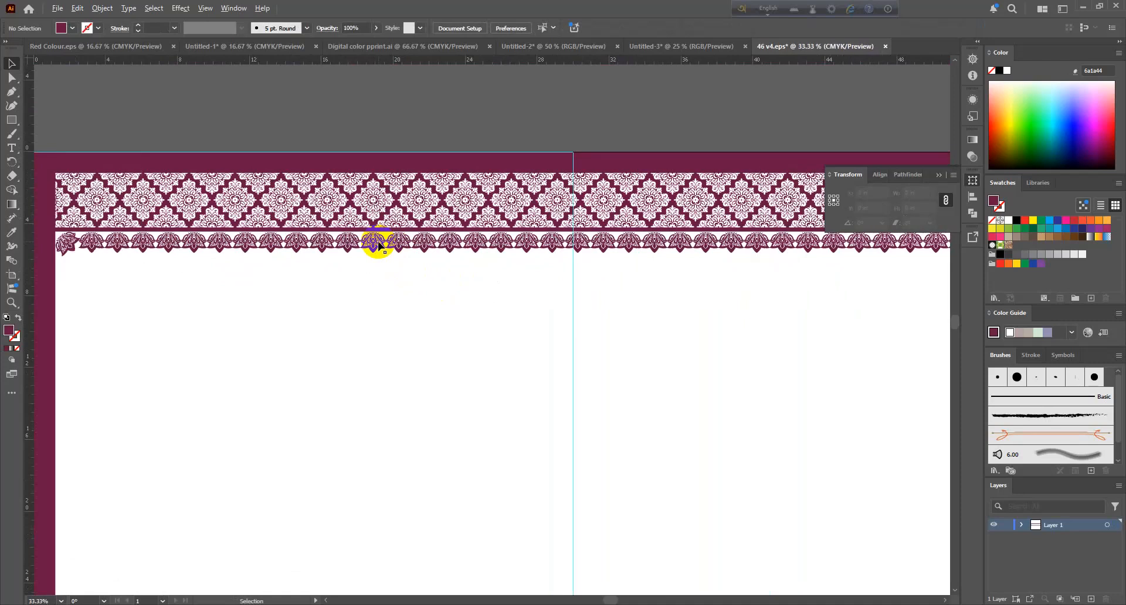
{"action": "scroll", "coordinate": [385, 243], "scroll_direction": "down", "scroll_amount": 2}
Step: Restore the vertical lace strips on both sides of the first section and the pink-to-white gradient background
{"action": "key", "text": "ctrl+z"}
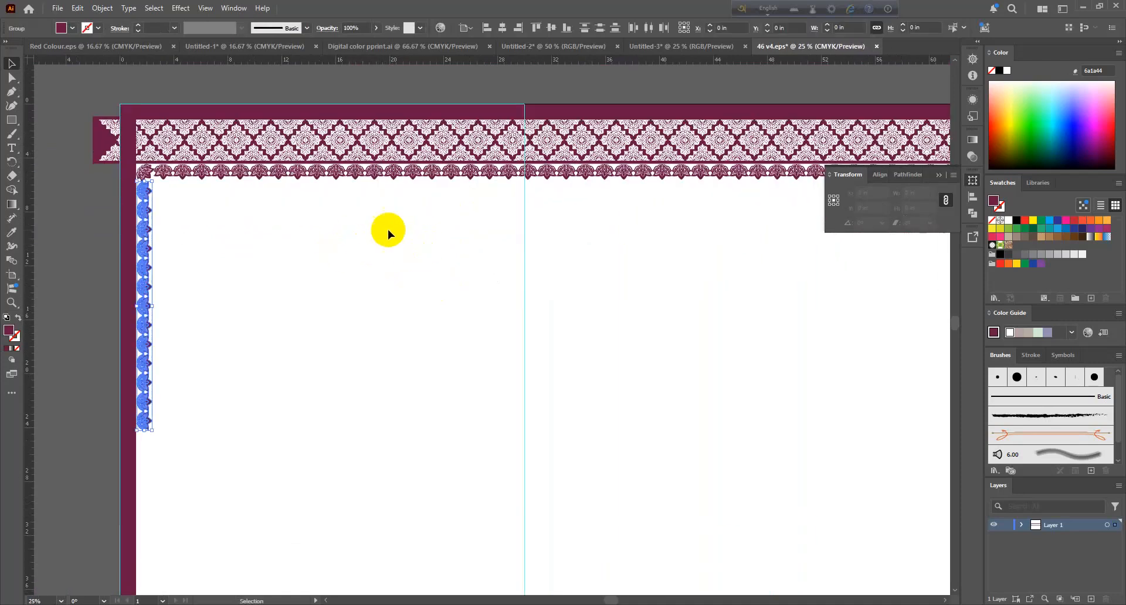
{"action": "key", "text": "ctrl+z"}
{"action": "key", "text": "ctrl+z"}
{"action": "key", "text": "ctrl+z"}
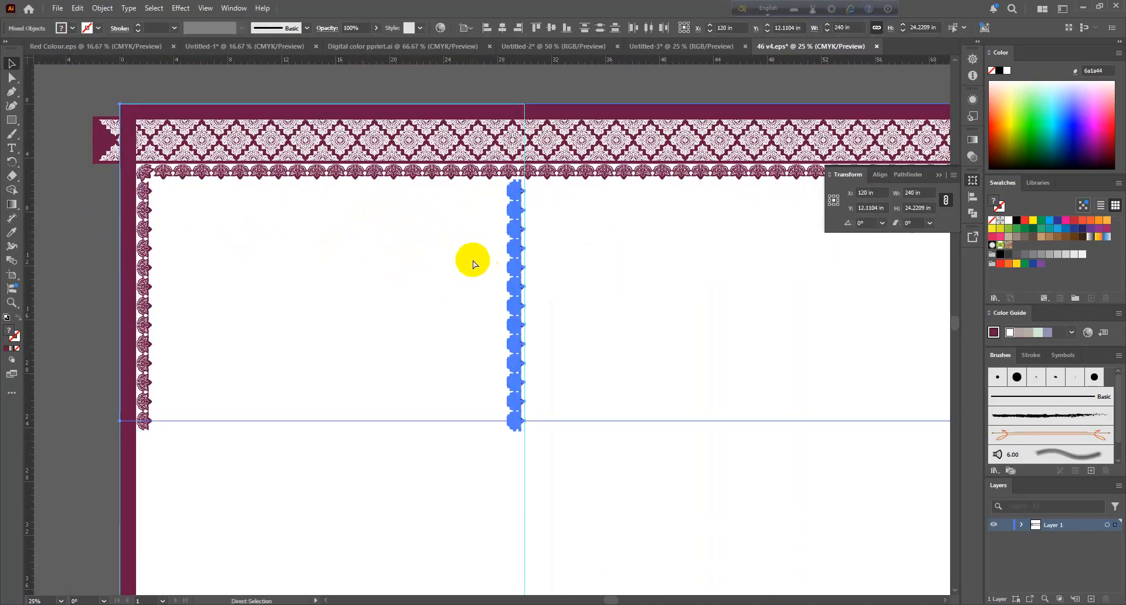
{"action": "scroll", "coordinate": [435, 261], "scroll_direction": "down", "scroll_amount": 2}
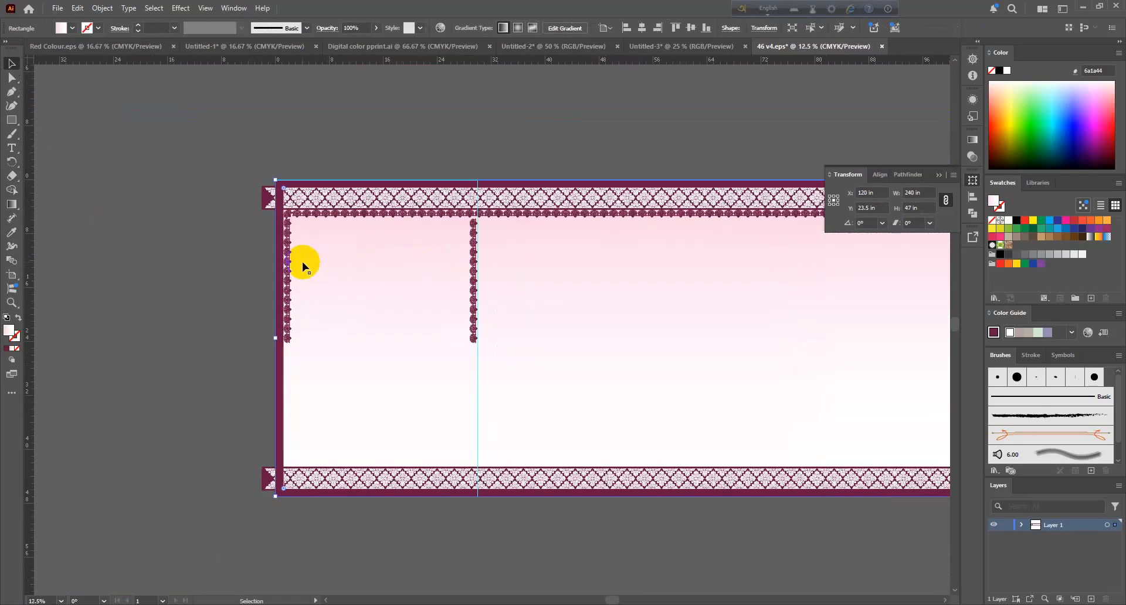
{"action": "left_click", "coordinate": [182, 234]}
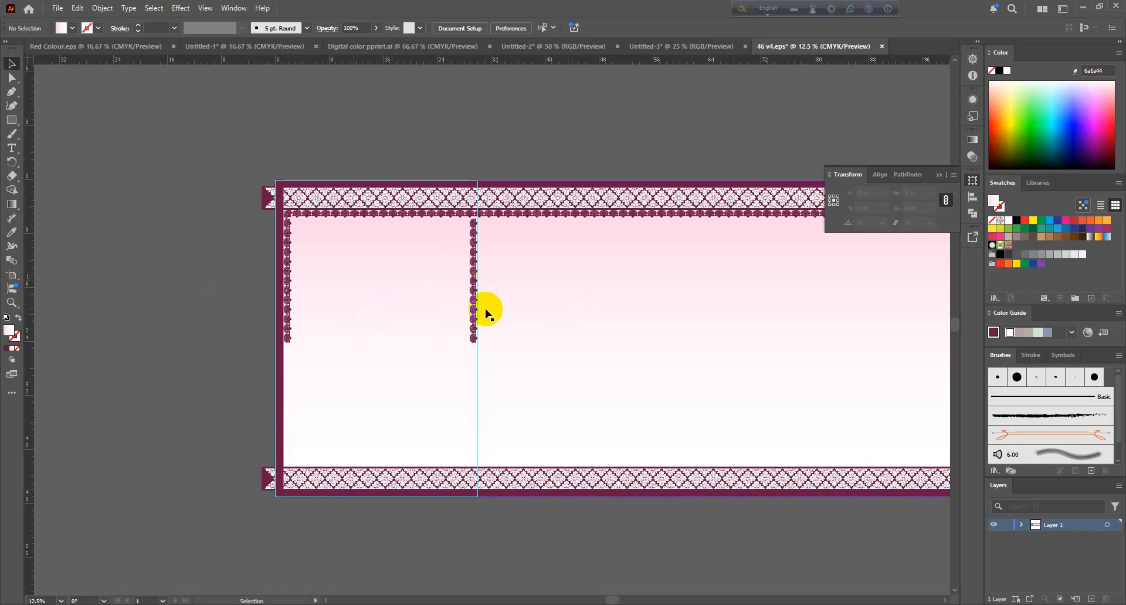
Step: Restore the diagonal pink gradient panel in the first section and the clipped group of upper lace trims
{"action": "scroll", "coordinate": [480, 305], "scroll_direction": "up", "scroll_amount": 2}
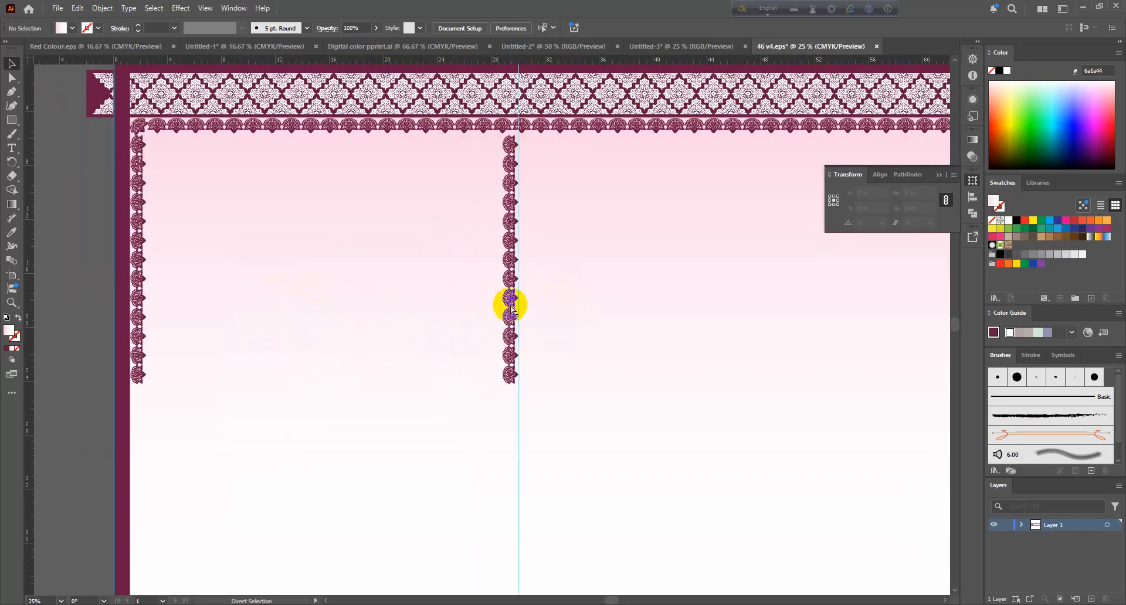
{"action": "scroll", "coordinate": [488, 303], "scroll_direction": "up", "scroll_amount": 4}
{"action": "scroll", "coordinate": [466, 301], "scroll_direction": "down", "scroll_amount": 5}
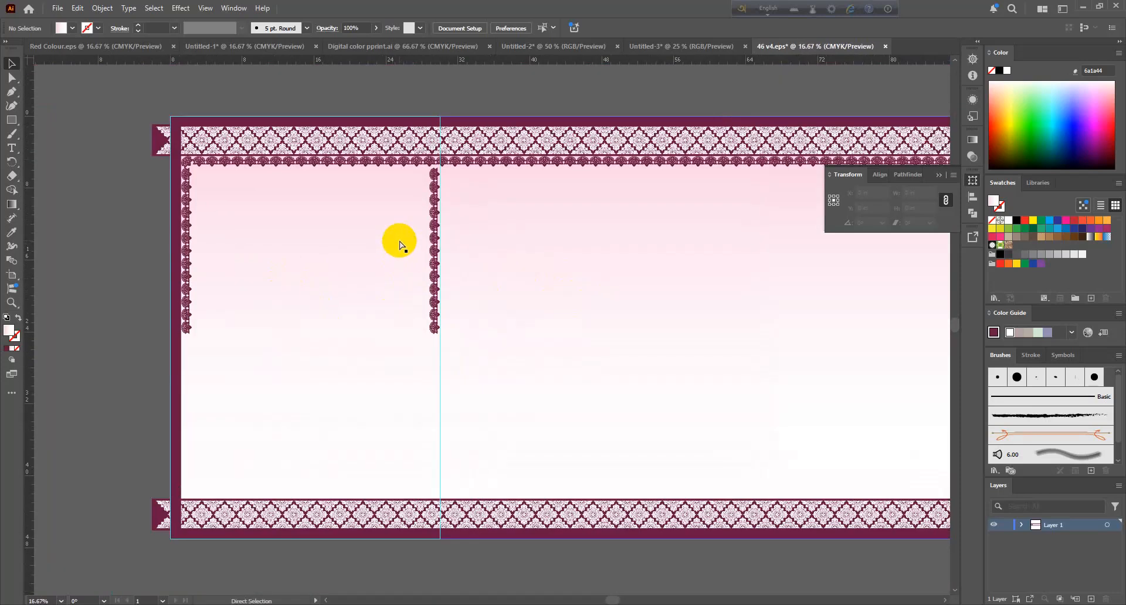
{"action": "key", "text": "ctrl+z"}
{"action": "left_click", "coordinate": [161, 255], "text": "ctrl"}
{"action": "key", "text": "ctrl+z"}
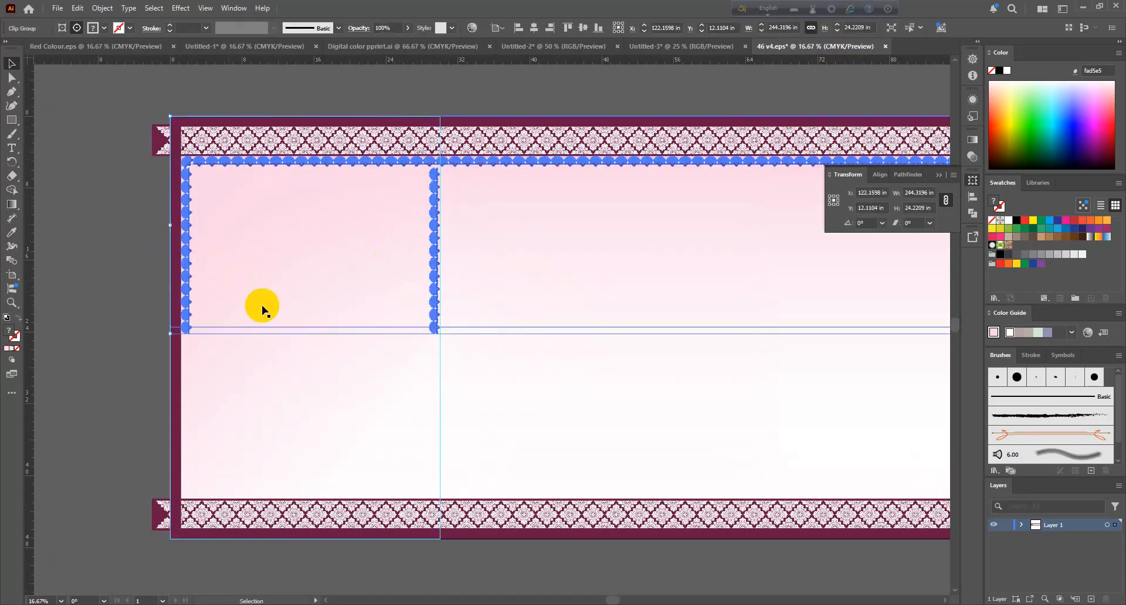
Step: Restore the mirrored copy of the clipped lace trim in the banner's lower half, completing the section's border
{"action": "key", "text": "a"}
{"action": "key", "text": "ctrl+shift+z"}
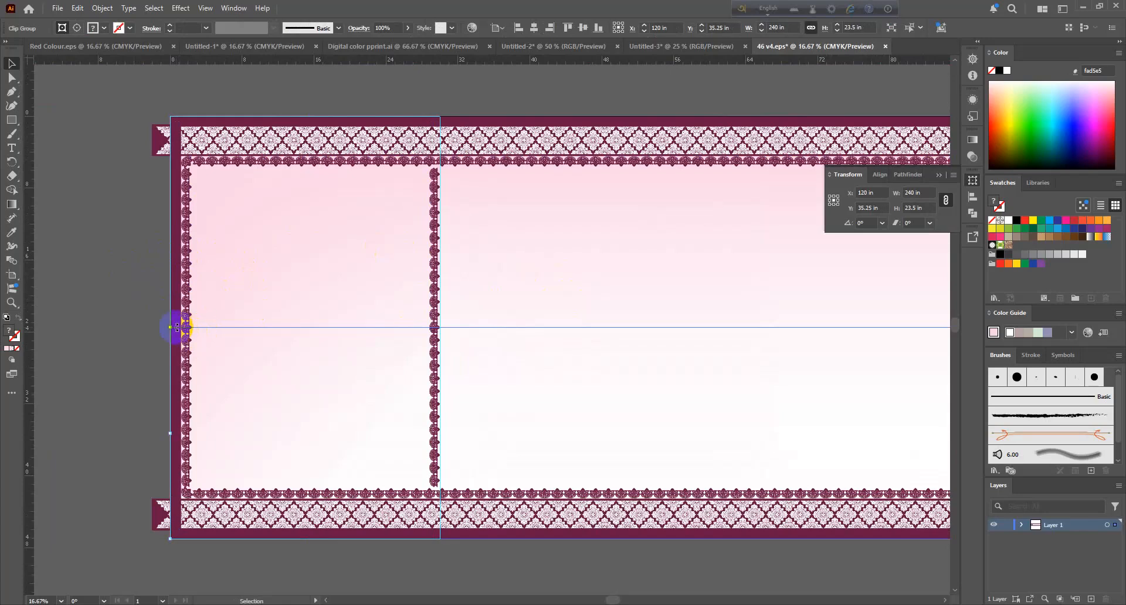
{"action": "left_click", "coordinate": [142, 301]}
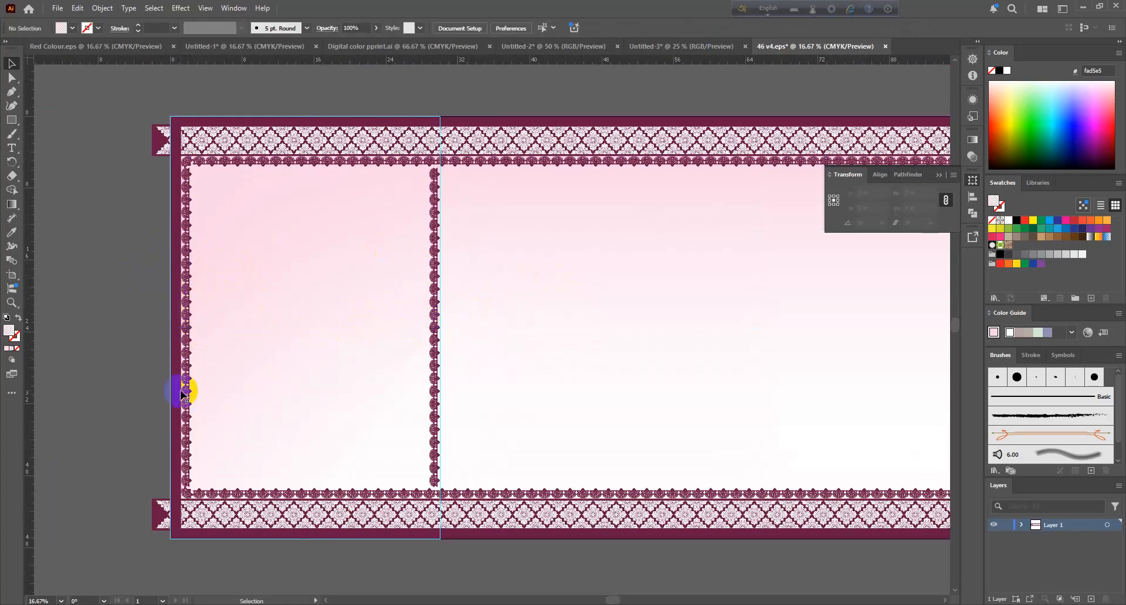
Step: Restore the small maroon leaf sprig in the lower-left corner of the lace-framed section
{"action": "scroll", "coordinate": [184, 381], "scroll_direction": "down", "scroll_amount": 1}
{"action": "scroll", "coordinate": [195, 370], "scroll_direction": "up", "scroll_amount": 1}
{"action": "scroll", "coordinate": [195, 369], "scroll_direction": "up", "scroll_amount": 2}
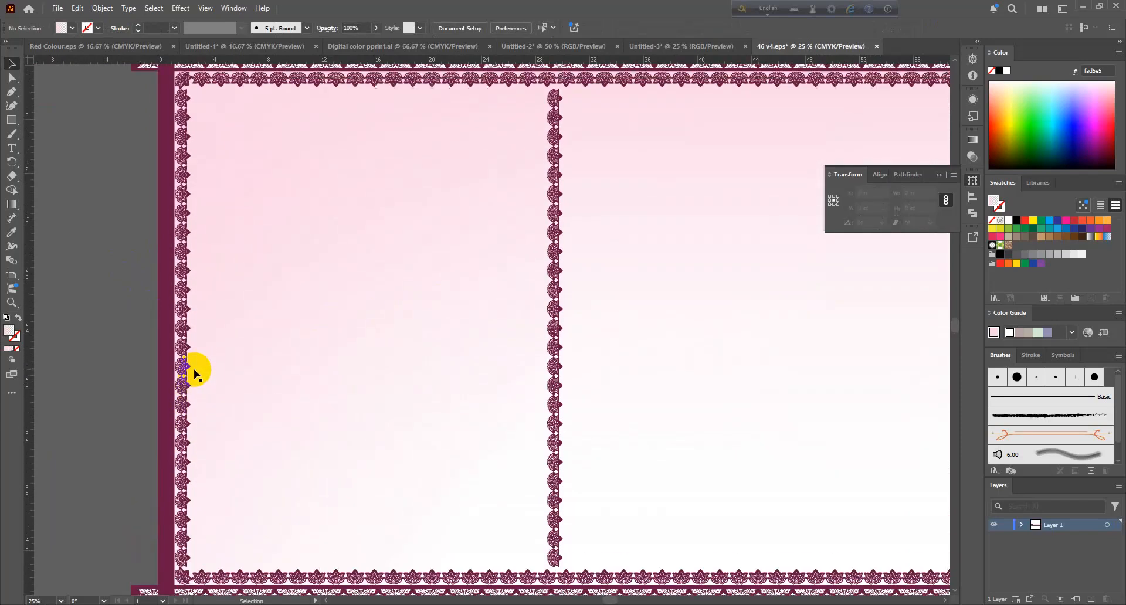
{"action": "scroll", "coordinate": [197, 364], "scroll_direction": "down", "scroll_amount": 1}
{"action": "left_click", "coordinate": [193, 363]}
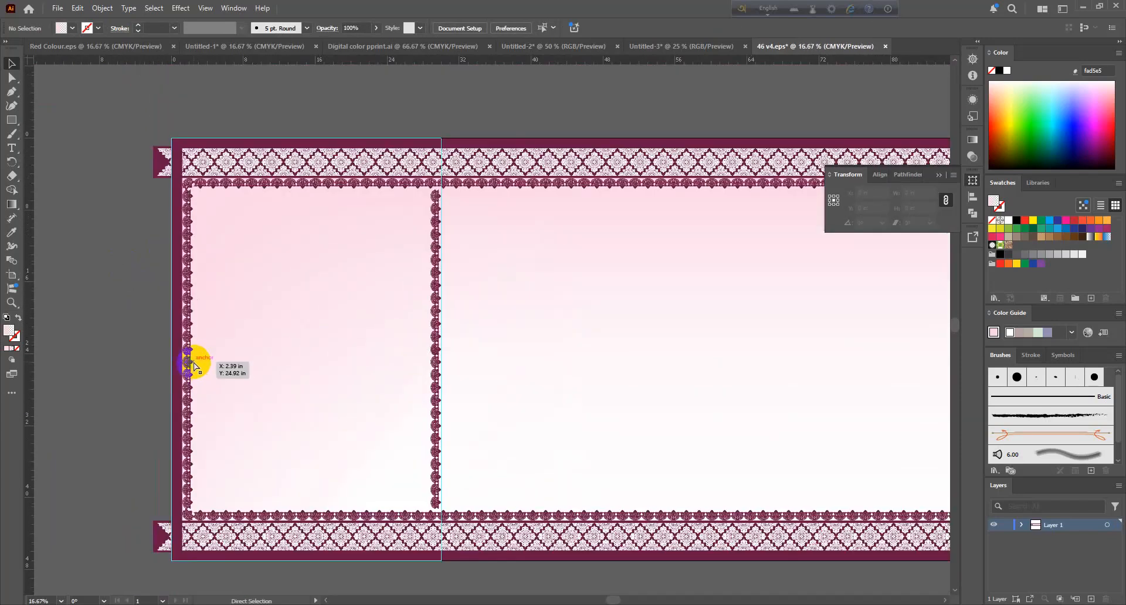
{"action": "key", "text": "ctrl+z"}
{"action": "key", "text": "ctrl+z"}
{"action": "key", "text": "ctrl+z"}
{"action": "key", "text": "ctrl+z"}
{"action": "key", "text": "ctrl+z"}
{"action": "key", "text": "ctrl+z"}
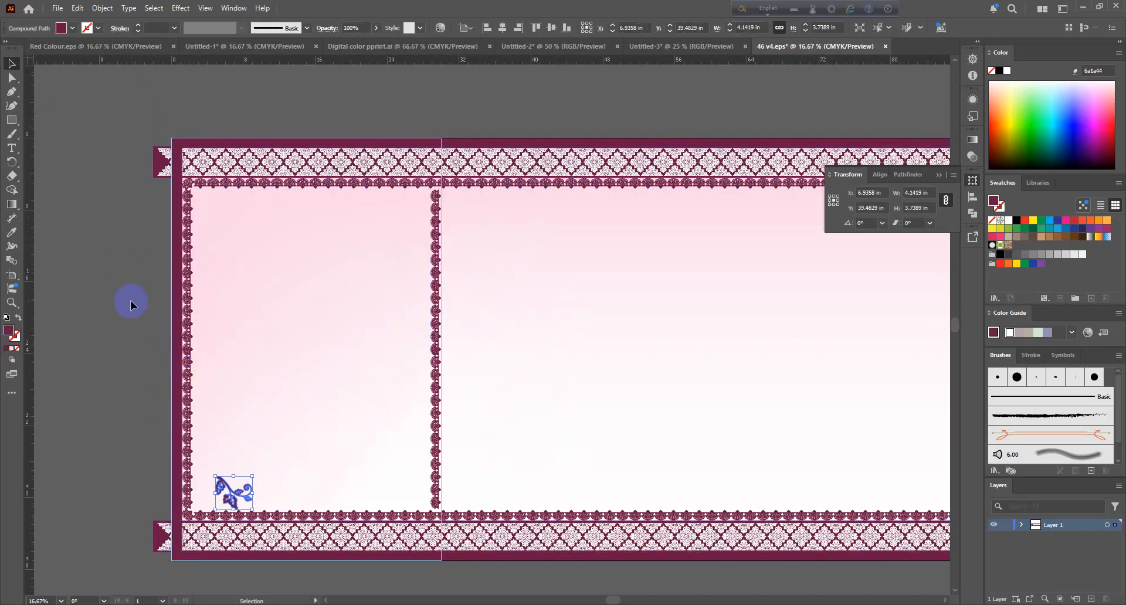
Step: Restore the leaf clusters and flower stem along the section's left edge and the sprigs along its upper and right edges
{"action": "key", "text": "ctrl+z"}
{"action": "key", "text": "ctrl+z"}
{"action": "key", "text": "ctrl+z"}
{"action": "key", "text": "ctrl+z"}
{"action": "key", "text": "ctrl+z"}
{"action": "key", "text": "ctrl+z"}
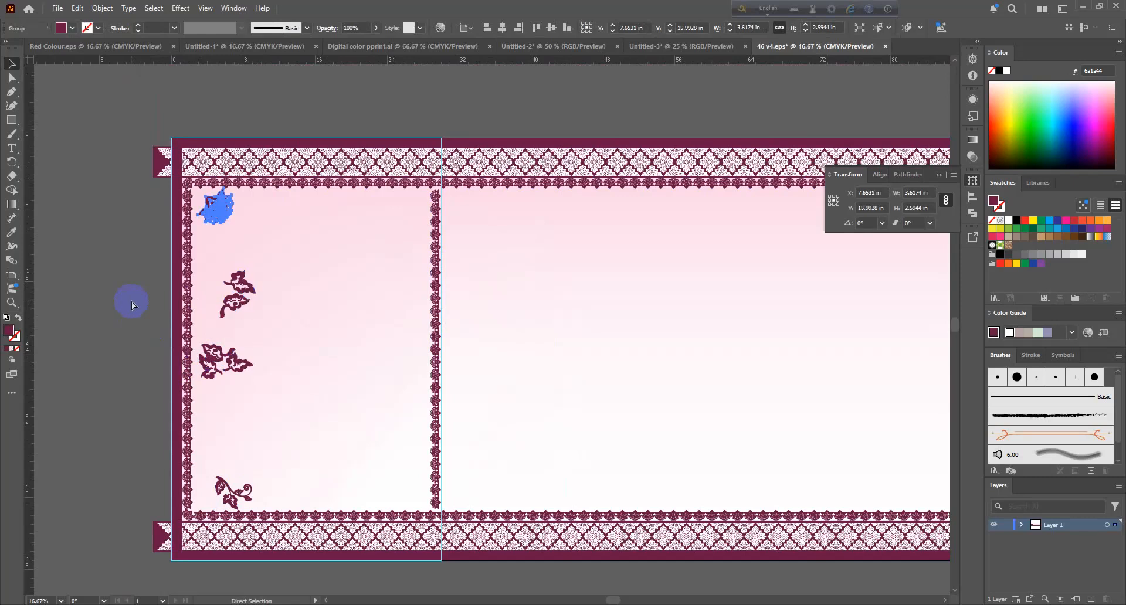
{"action": "key", "text": "ctrl+z"}
{"action": "key", "text": "ctrl+z"}
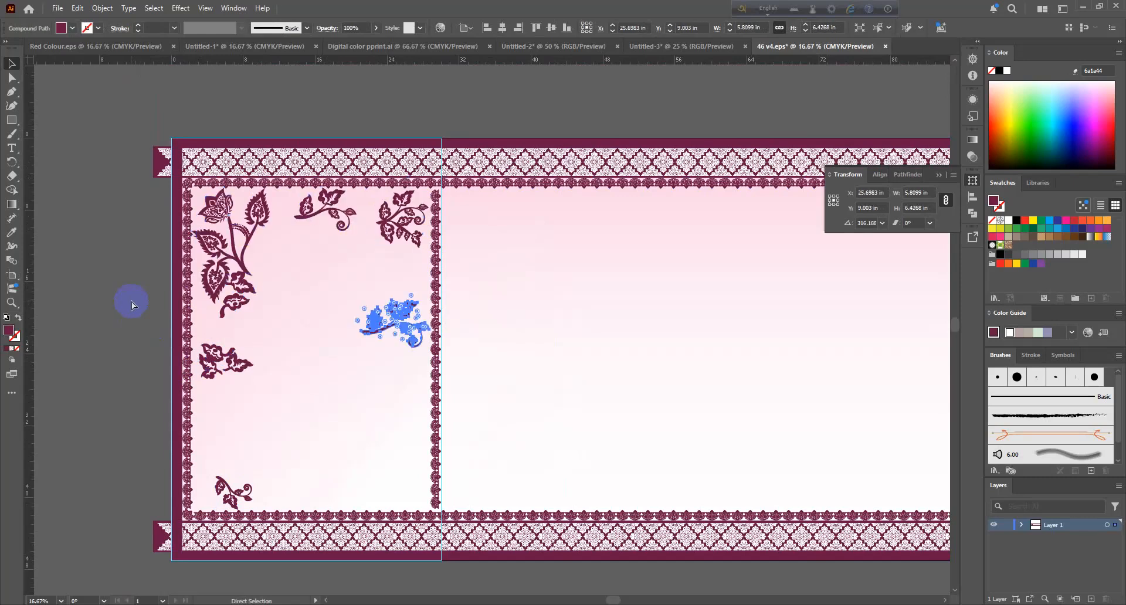
Step: Restore the large flowers and branching leaf stems that fill the rest of the lace-framed section
{"action": "key", "text": "ctrl+z"}
{"action": "key", "text": "ctrl+z"}
{"action": "key", "text": "ctrl+z"}
{"action": "key", "text": "ctrl+z"}
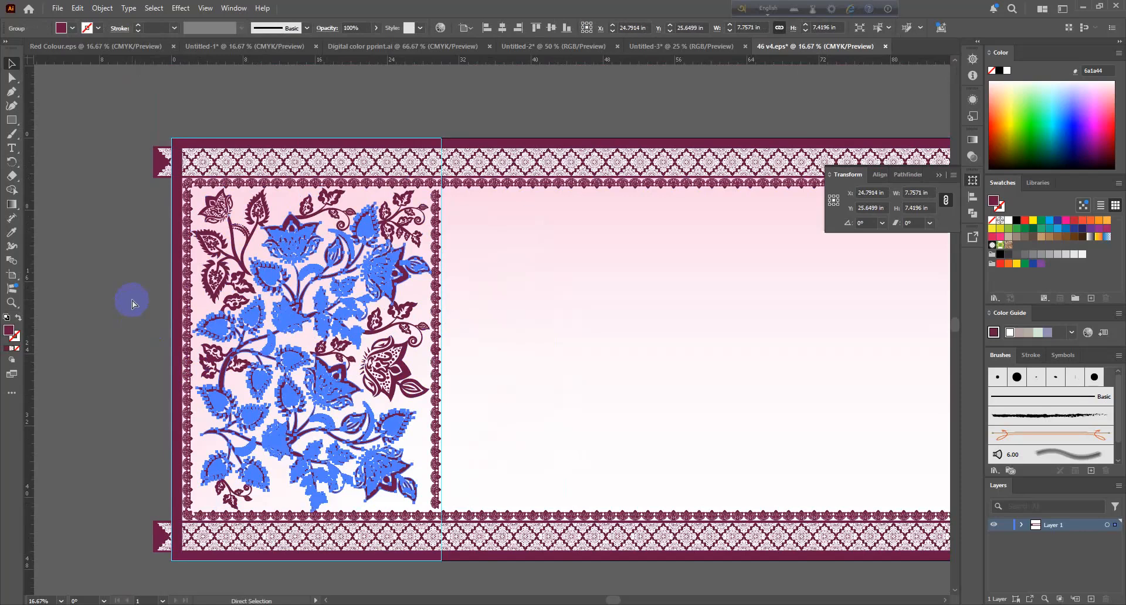
{"action": "left_click", "coordinate": [128, 294]}
{"action": "scroll", "coordinate": [317, 312], "scroll_direction": "up", "scroll_amount": 3}
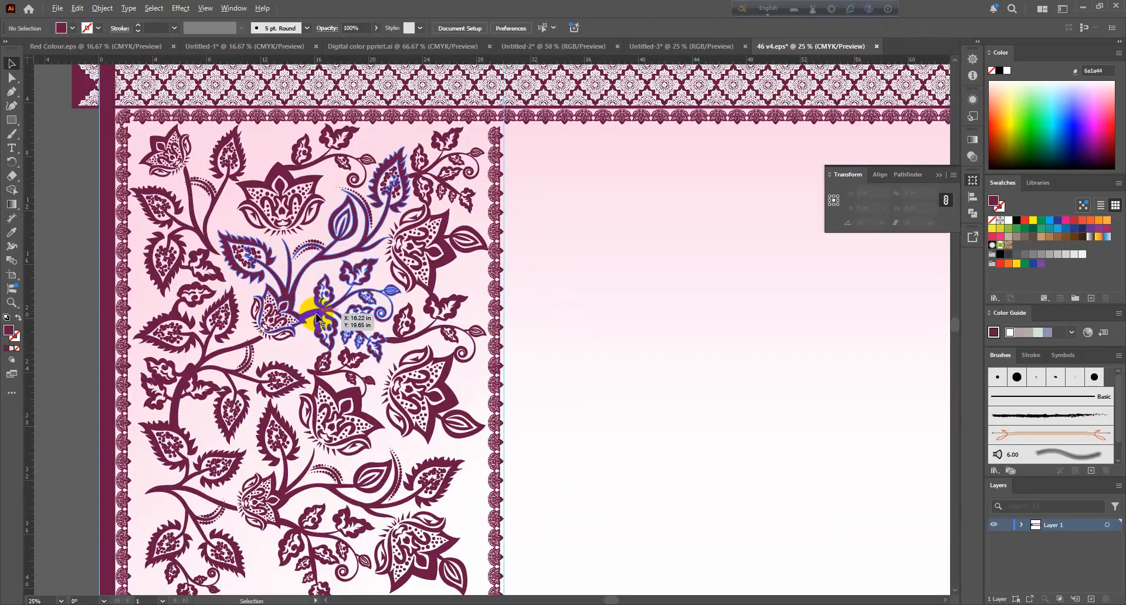
Step: Restore the grouping of all flowers and leaf stems that fill the lace-framed section
{"action": "scroll", "coordinate": [330, 307], "scroll_direction": "up", "scroll_amount": 1}
{"action": "scroll", "coordinate": [323, 308], "scroll_direction": "up", "scroll_amount": 5}
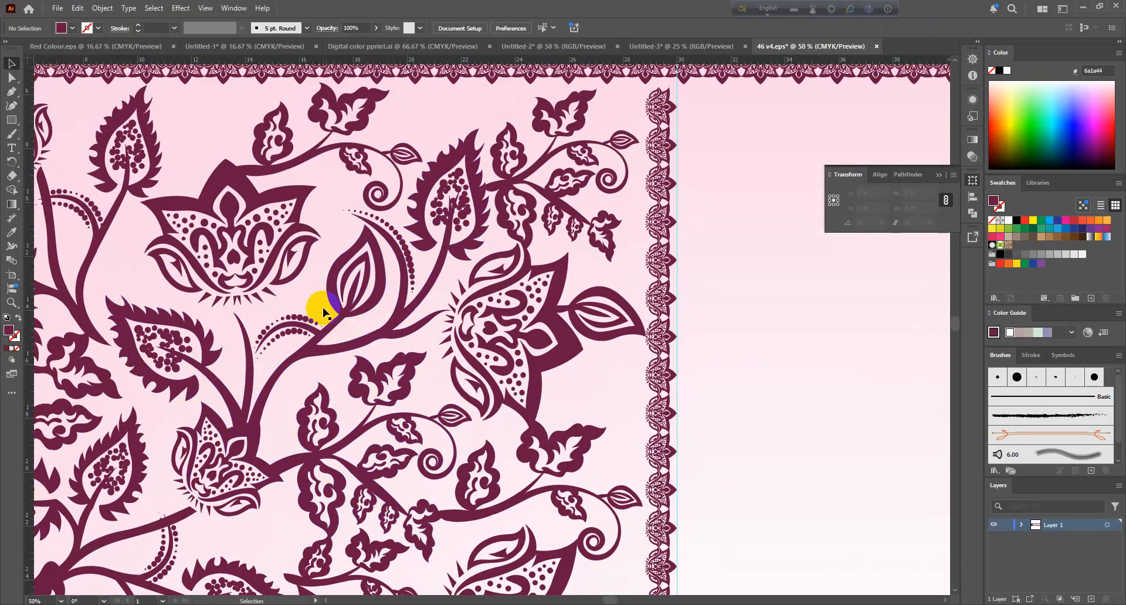
{"action": "scroll", "coordinate": [324, 308], "scroll_direction": "down", "scroll_amount": 1}
{"action": "scroll", "coordinate": [324, 311], "scroll_direction": "down", "scroll_amount": 3}
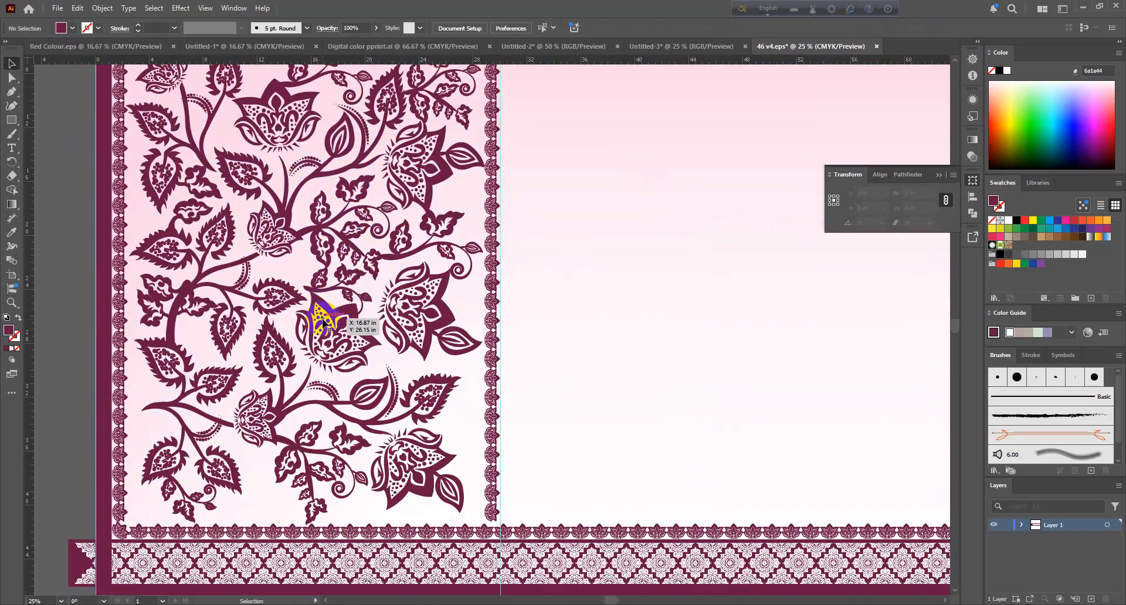
{"action": "scroll", "coordinate": [297, 368], "scroll_direction": "down", "scroll_amount": 1}
{"action": "key", "text": "ctrl+z"}
{"action": "key", "text": "ctrl+z"}
{"action": "key", "text": "ctrl+z"}
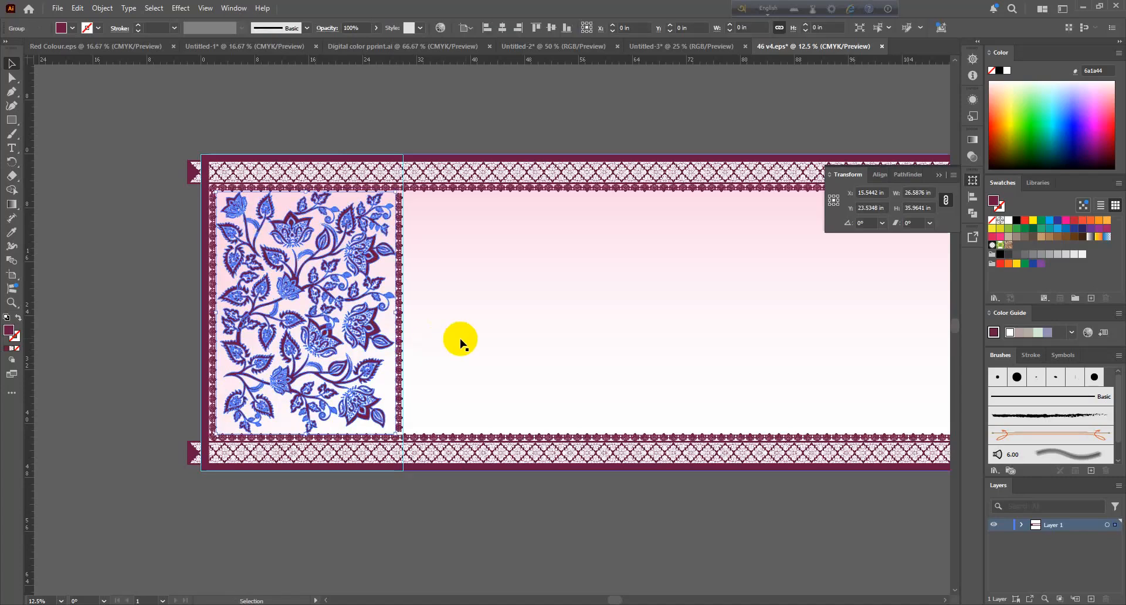
Step: Restore the small maroon floral sprig in the upper corner of the pink field, directly beside the lace-framed section
{"action": "scroll", "coordinate": [427, 235], "scroll_direction": "up", "scroll_amount": 3}
{"action": "scroll", "coordinate": [432, 221], "scroll_direction": "up", "scroll_amount": 3}
{"action": "left_click", "coordinate": [430, 127]}
{"action": "scroll", "coordinate": [427, 304], "scroll_direction": "up", "scroll_amount": 2}
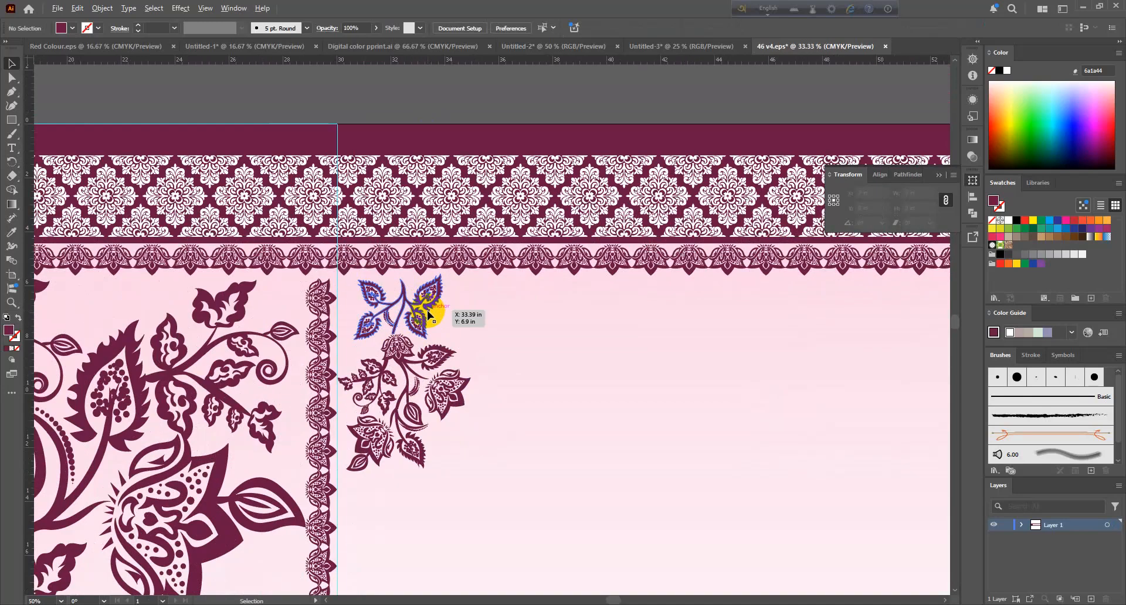
{"action": "scroll", "coordinate": [398, 364], "scroll_direction": "down", "scroll_amount": 5}
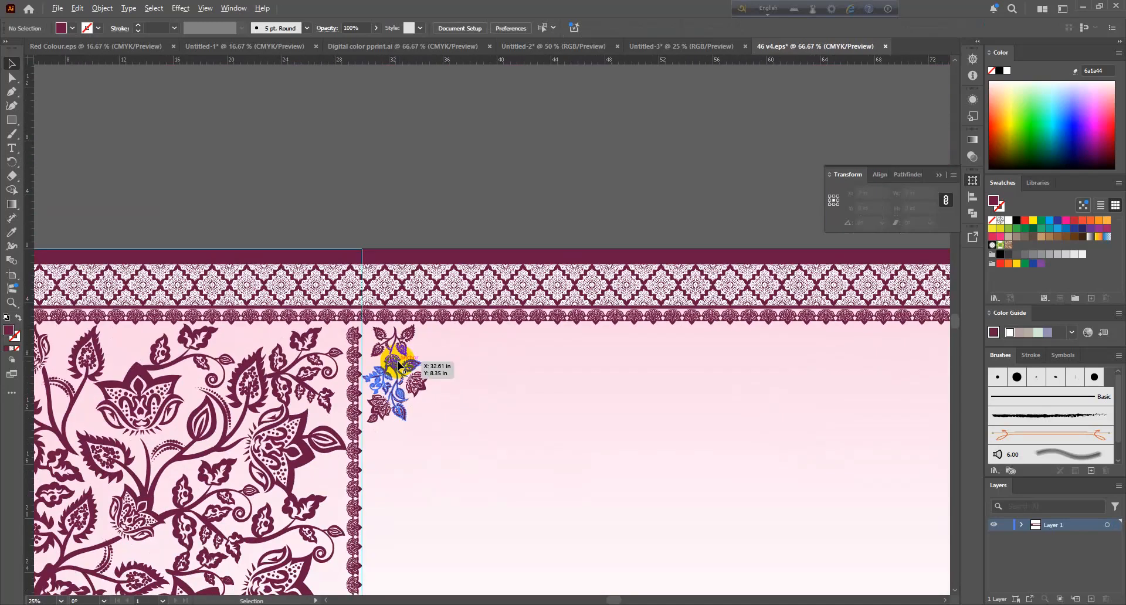
{"action": "scroll", "coordinate": [424, 215], "scroll_direction": "down", "scroll_amount": 2}
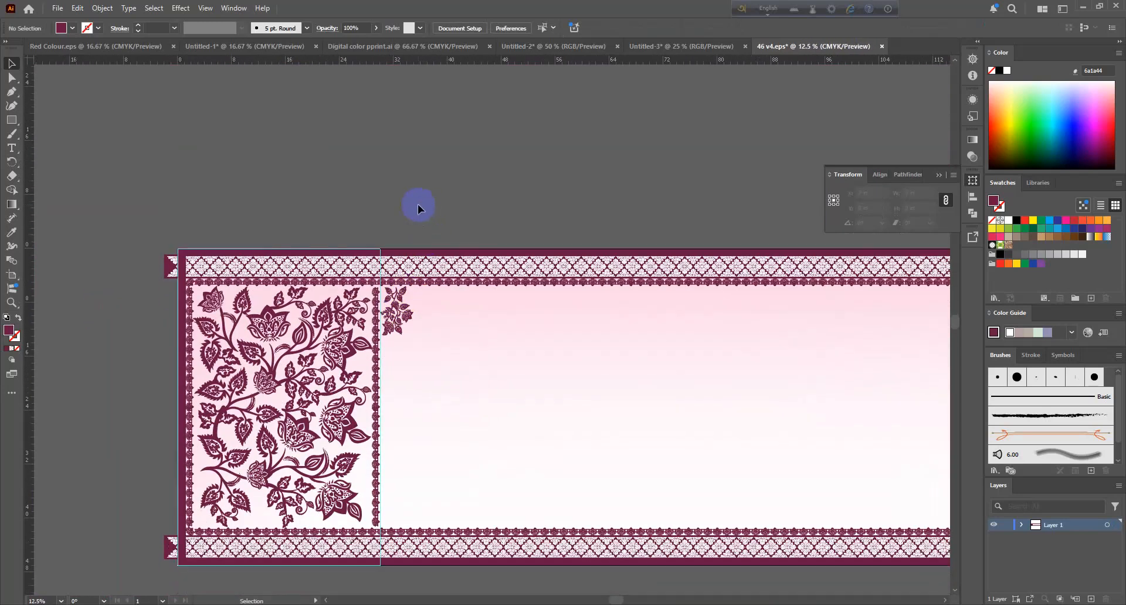
Step: Restore the four copies of the small sprig stacked below the first one and their grouping into one vertical column
{"action": "key", "text": "ctrl+z"}
{"action": "key", "text": "ctrl+z"}
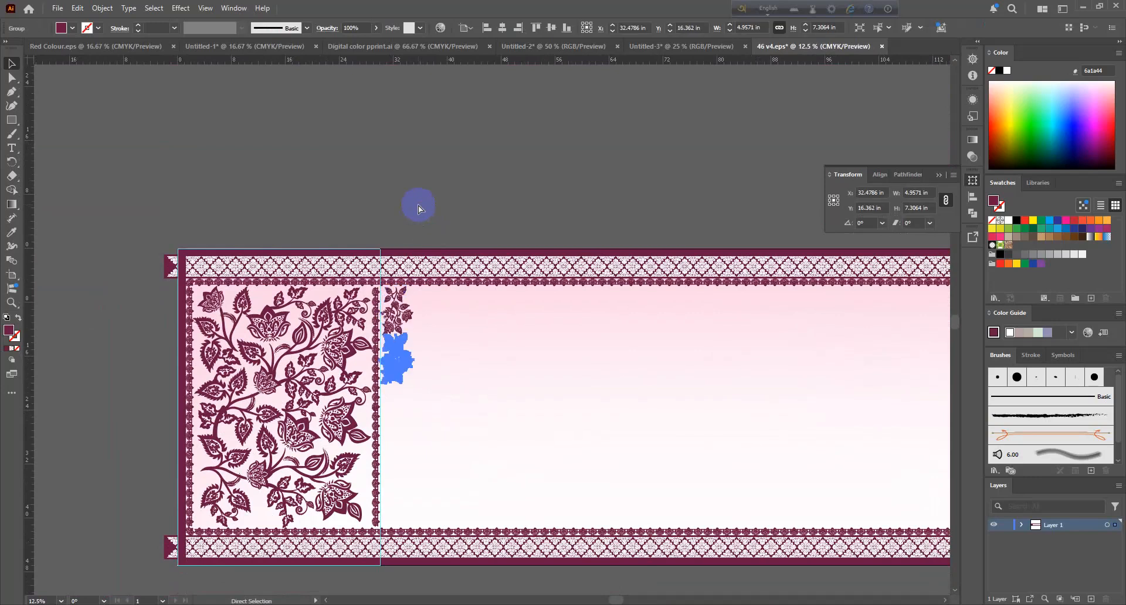
{"action": "key", "text": "ctrl+d"}
{"action": "key", "text": "ctrl+d"}
{"action": "key", "text": "ctrl+d"}
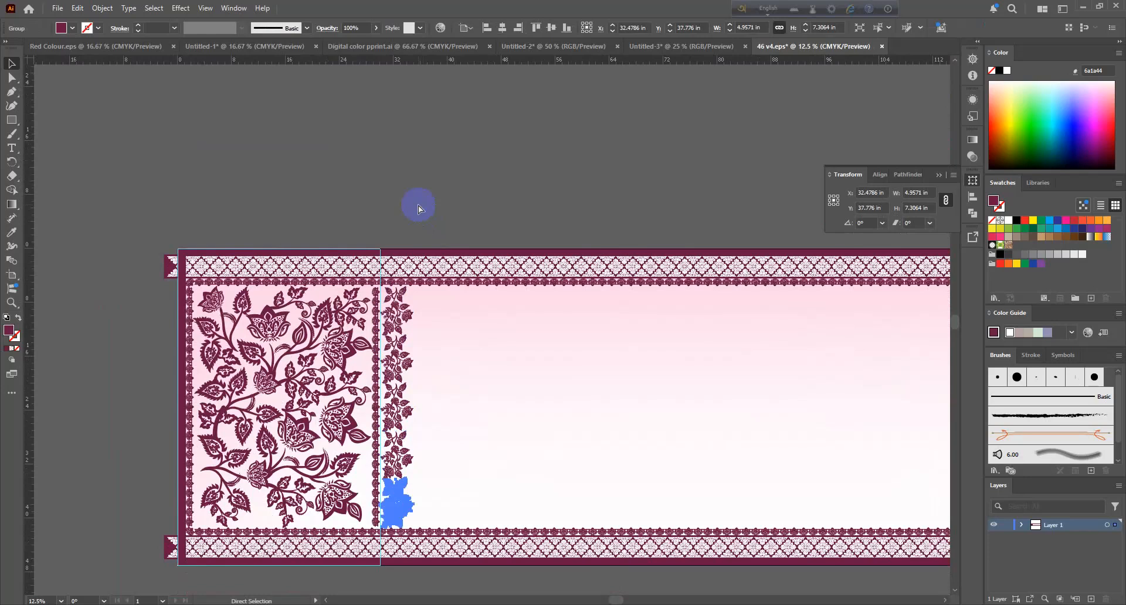
{"action": "key", "text": "ctrl+shift+z"}
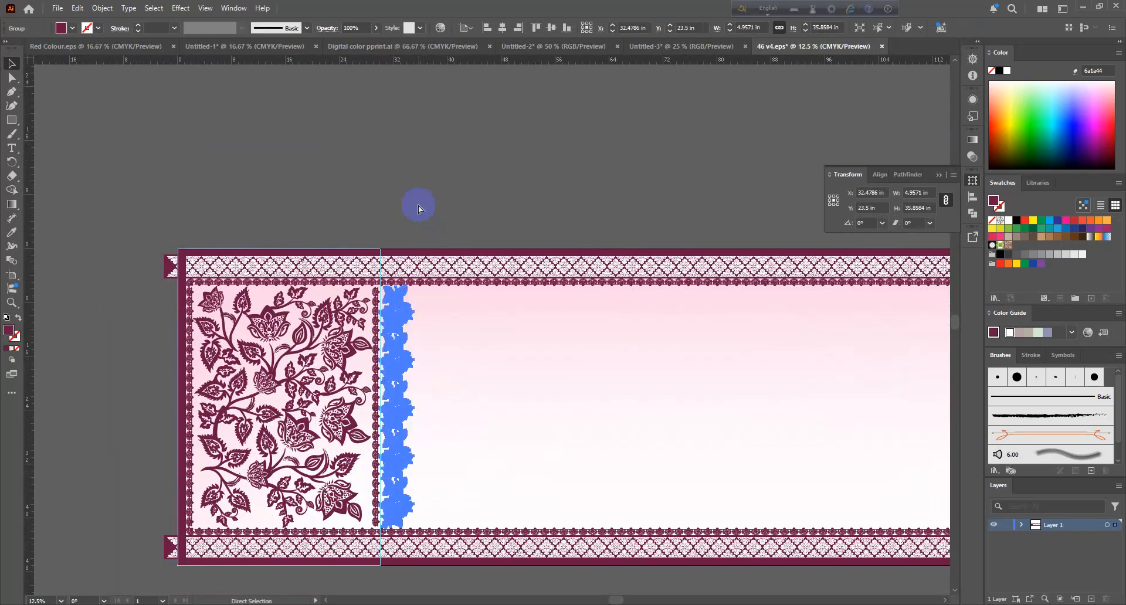
Step: Restore the second and third sprig columns beside the first one and clear the selection
{"action": "key", "text": "ctrl+shift+z"}
{"action": "key", "text": "ctrl+shift+z"}
{"action": "left_click", "coordinate": [410, 332]}
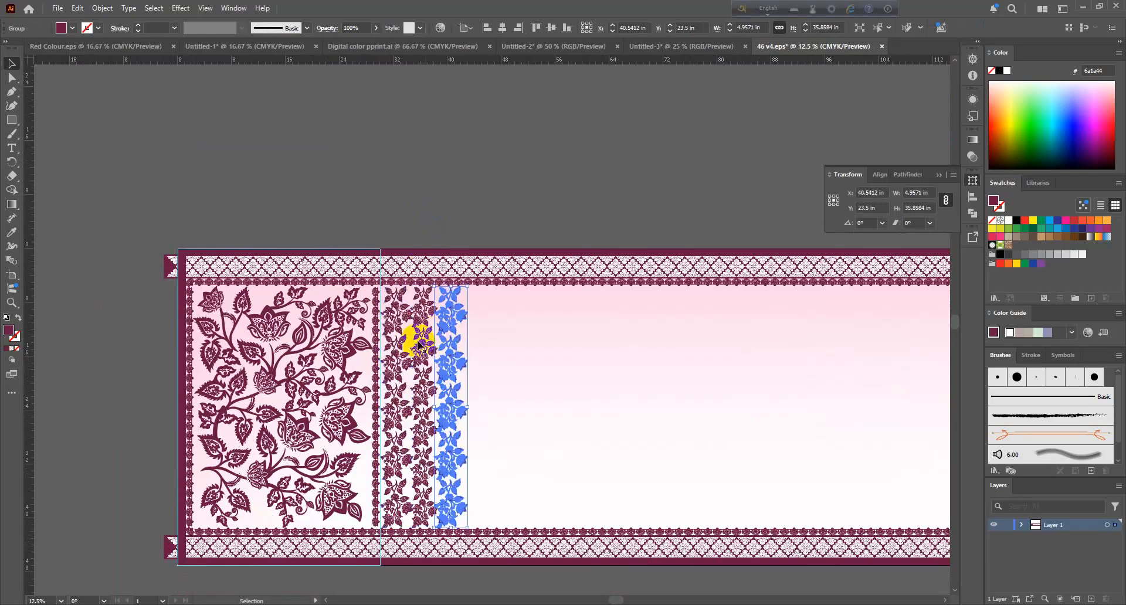
{"action": "scroll", "coordinate": [405, 332], "scroll_direction": "up", "scroll_amount": 4}
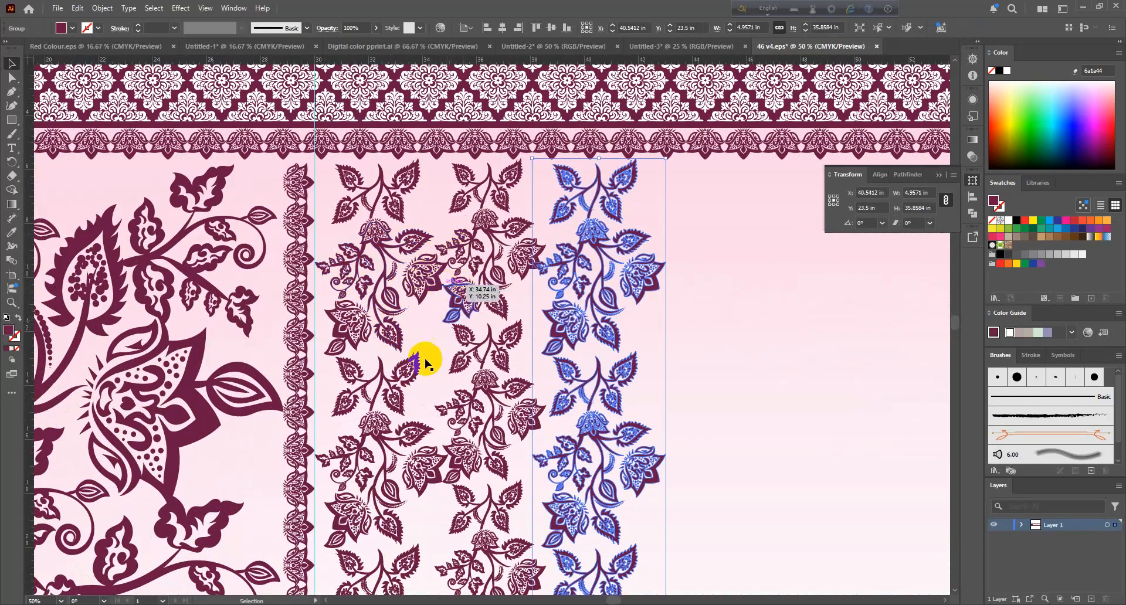
{"action": "scroll", "coordinate": [448, 246], "scroll_direction": "down", "scroll_amount": 3}
{"action": "scroll", "coordinate": [449, 196], "scroll_direction": "down", "scroll_amount": 1}
{"action": "left_click", "coordinate": [463, 188]}
Step: Restore the repeated copies of the sprig columns that run across the length of the pink field
{"action": "key", "text": "ctrl+d"}
{"action": "key", "text": "ctrl+d"}
{"action": "key", "text": "ctrl+d"}
{"action": "key", "text": "ctrl+d"}
{"action": "key", "text": "ctrl+d"}
{"action": "key", "text": "ctrl+d"}
{"action": "key", "text": "ctrl+d"}
{"action": "key", "text": "ctrl+d"}
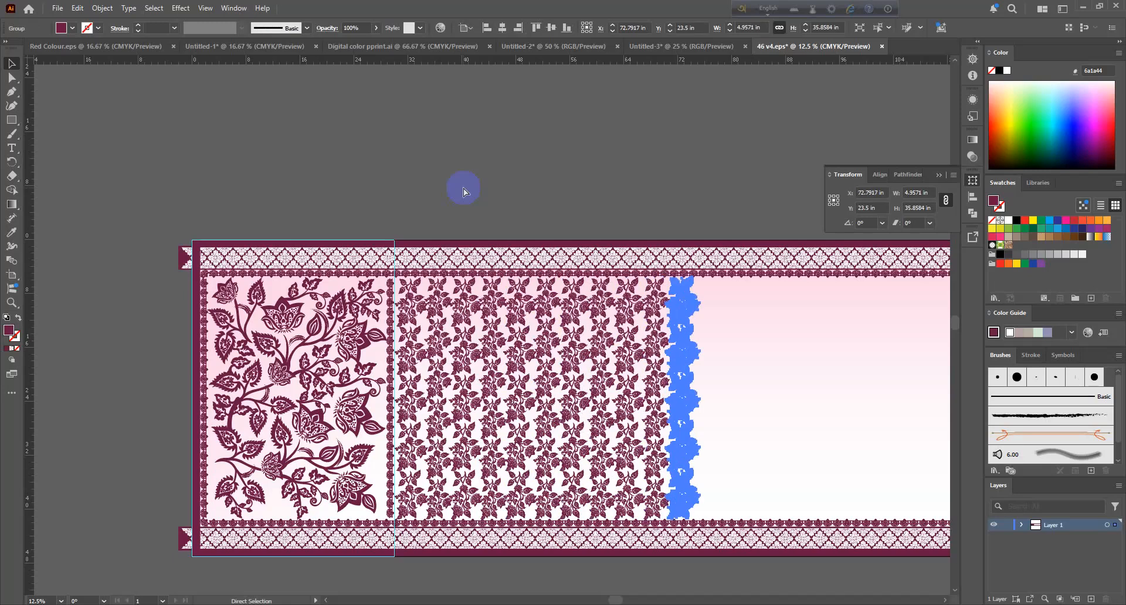
{"action": "key", "text": "ctrl+d"}
{"action": "key", "text": "ctrl+d"}
{"action": "key", "text": "ctrl+d"}
{"action": "key", "text": "ctrl+d"}
{"action": "key", "text": "ctrl+d"}
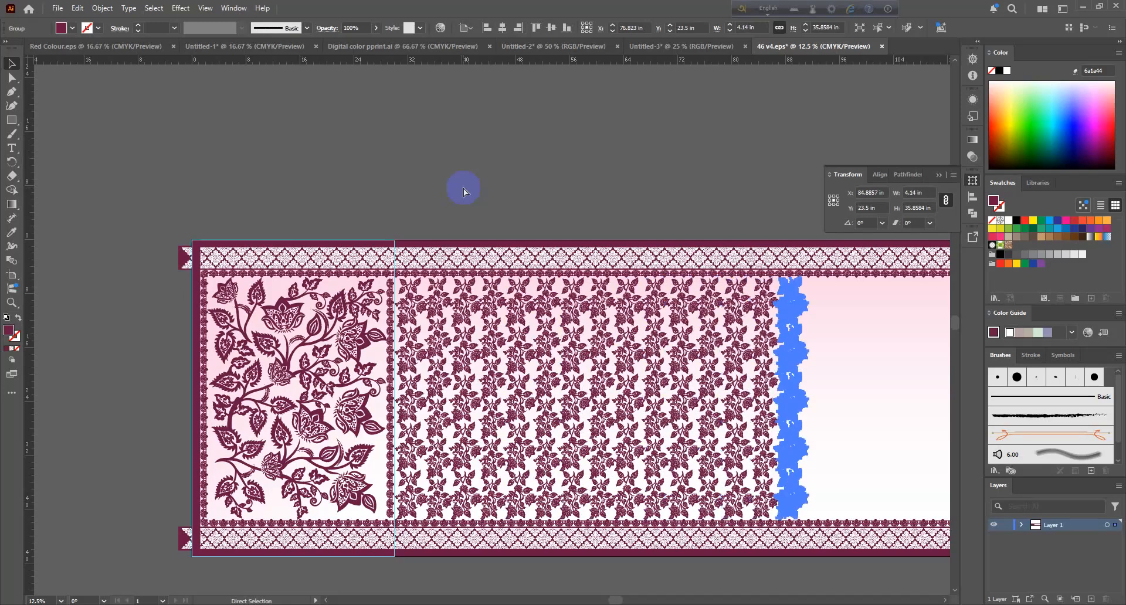
{"action": "key", "text": "ctrl+d"}
{"action": "key", "text": "ctrl+d"}
{"action": "key", "text": "ctrl+d"}
{"action": "key", "text": "ctrl+d"}
{"action": "key", "text": "ctrl+d"}
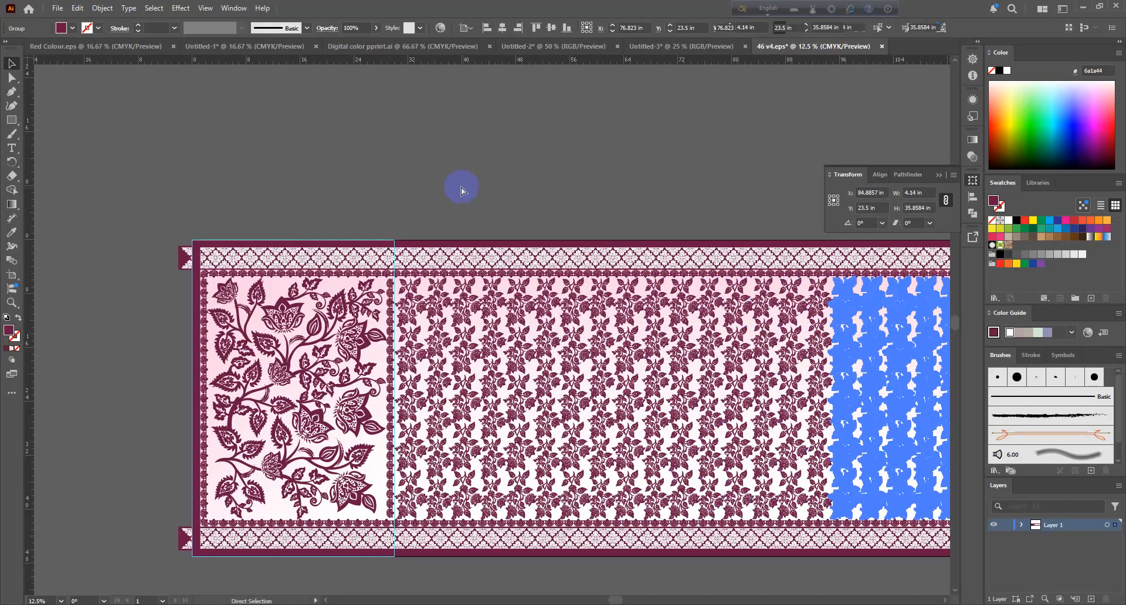
Step: Restore the remaining edits up to the design's last saved state and deselect everything
{"action": "key", "text": "ctrl+a"}
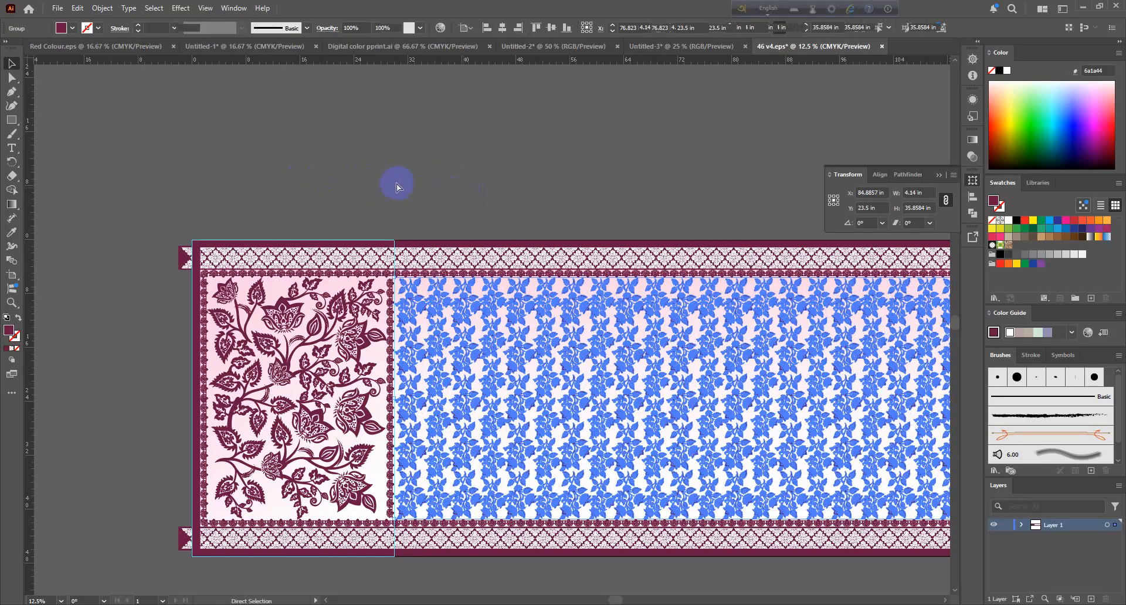
{"action": "key", "text": "ctrl+a"}
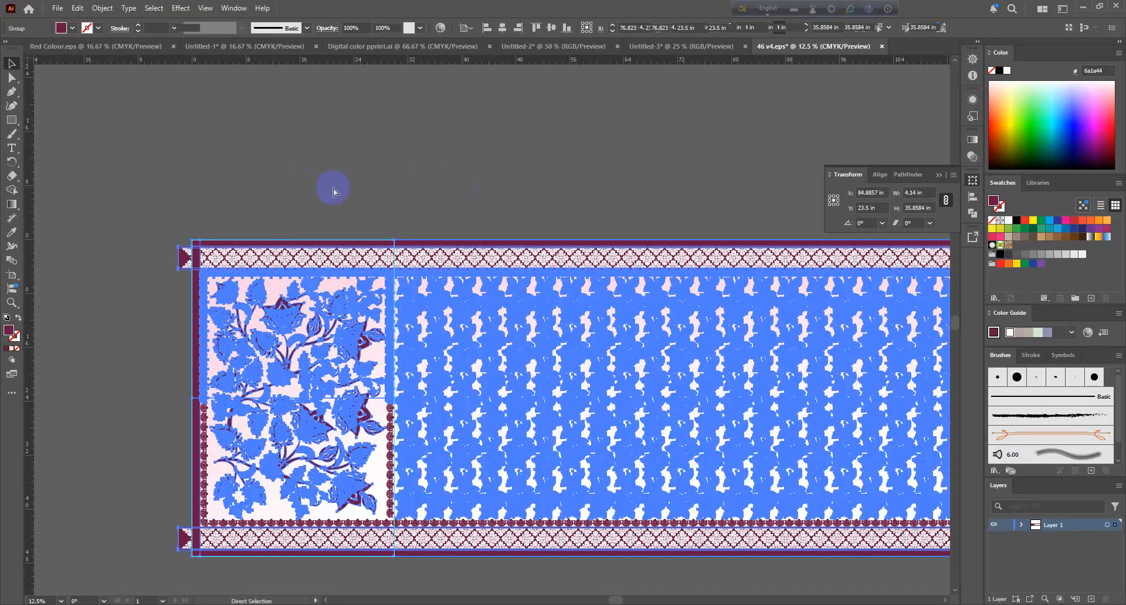
{"action": "key", "text": "ctrl+minus"}
{"action": "key", "text": "ctrl+minus"}
{"action": "key", "text": "ctrl+minus"}
{"action": "key", "text": "ctrl+minus"}
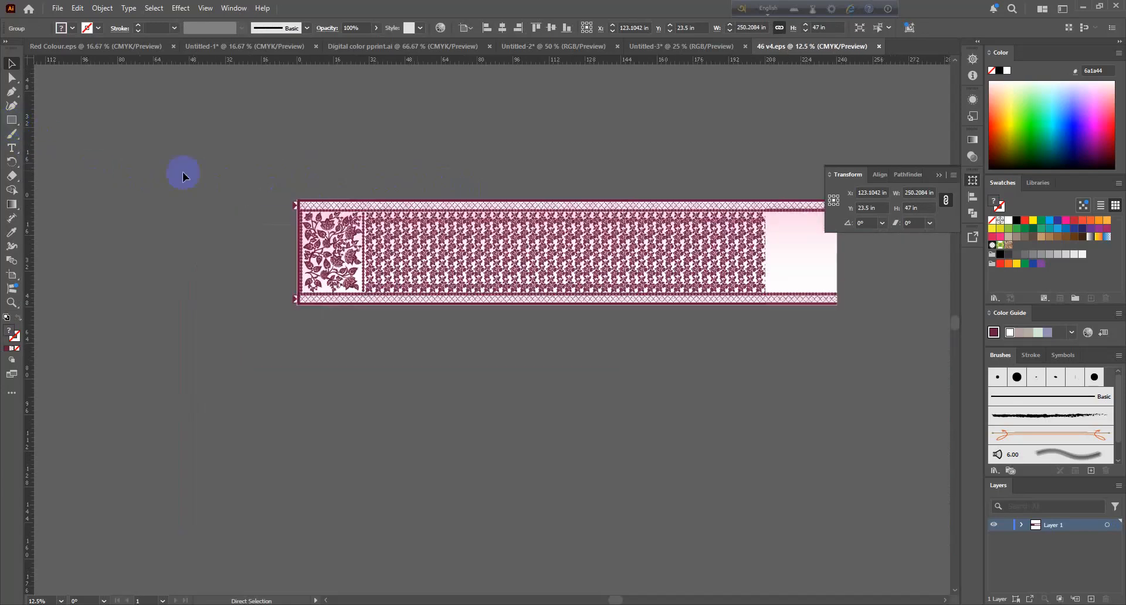
{"action": "left_click", "coordinate": [183, 173]}
{"action": "scroll", "coordinate": [357, 183], "scroll_direction": "up", "scroll_amount": 3}
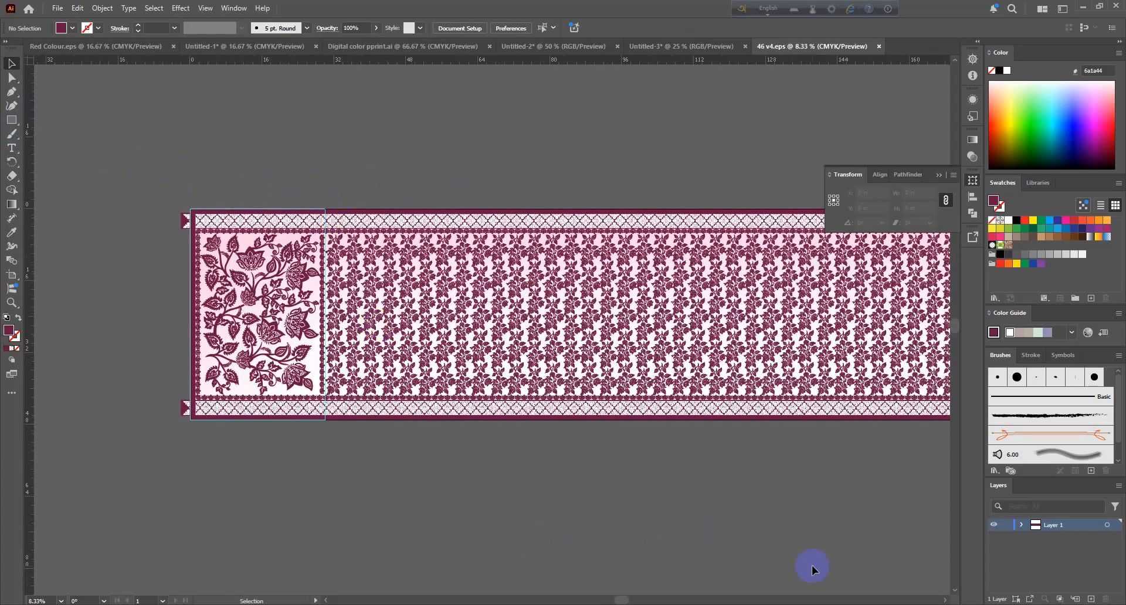
Step: Switch to the Sublimation Saree Design folder in File Explorer, open 46 v1.jpg in a maximized viewer and examine it
{"action": "mouse_move", "coordinate": [825, 604]}
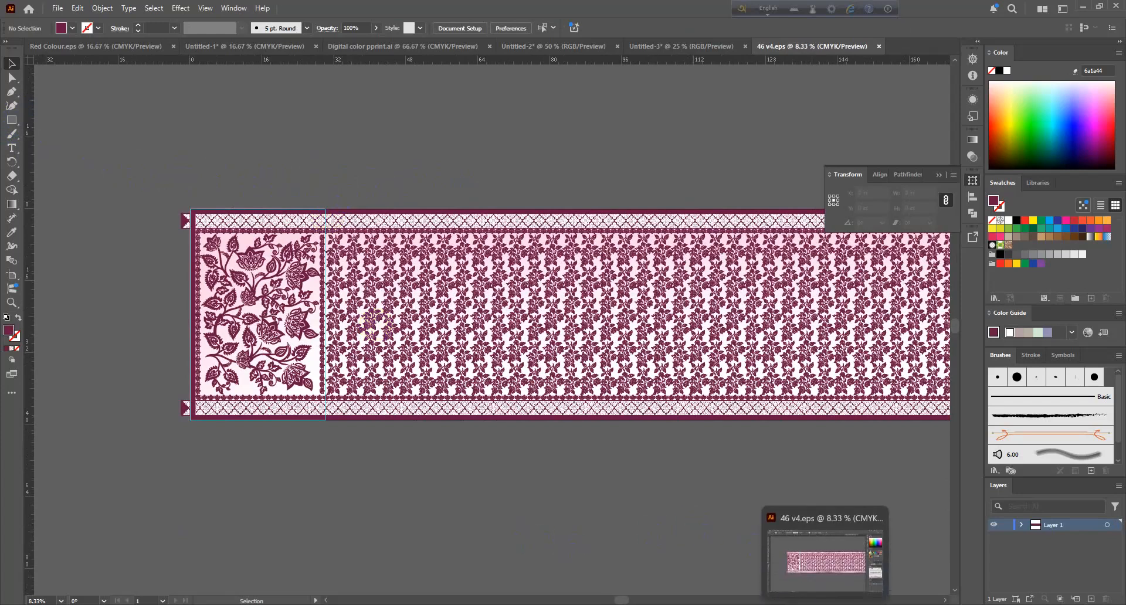
{"action": "left_click", "coordinate": [616, 604]}
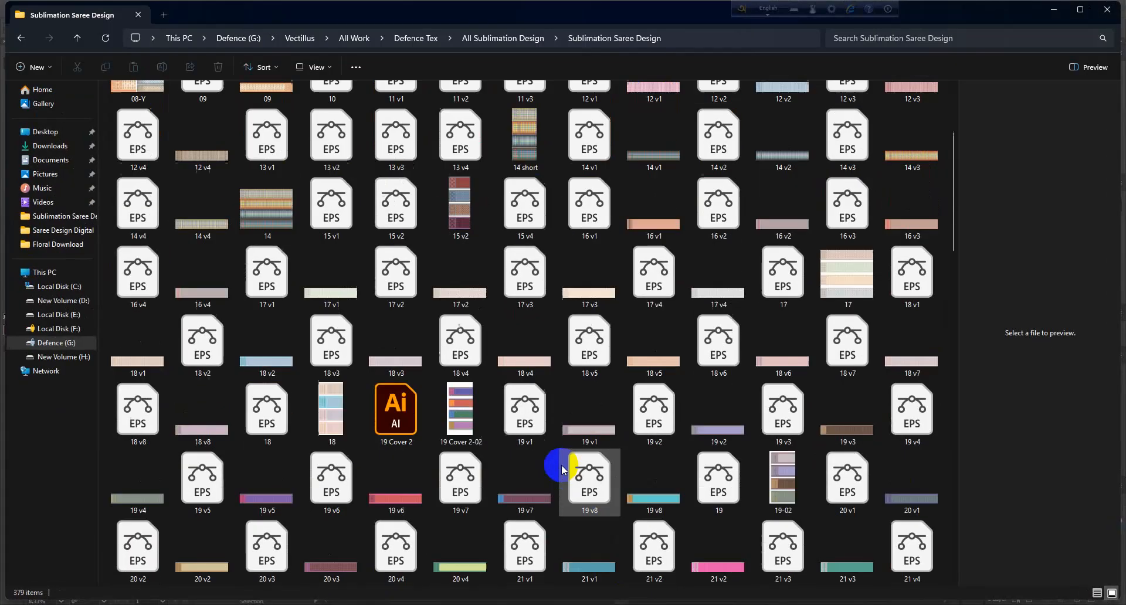
{"action": "double_click", "coordinate": [332, 499]}
{"action": "left_click", "coordinate": [828, 44]}
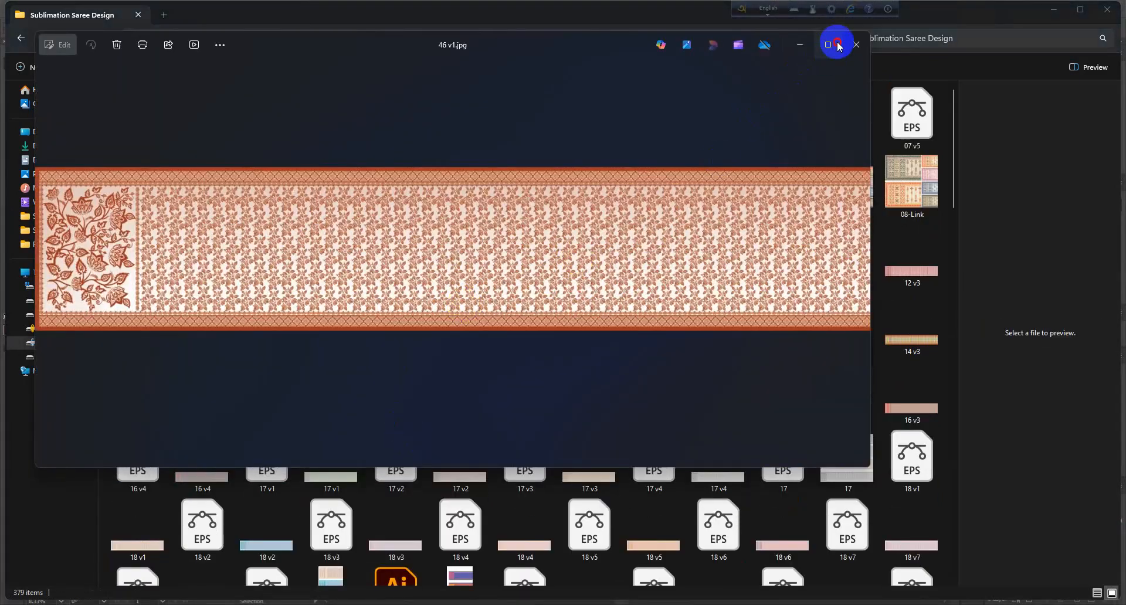
{"action": "scroll", "coordinate": [121, 314], "scroll_direction": "up", "scroll_amount": 3}
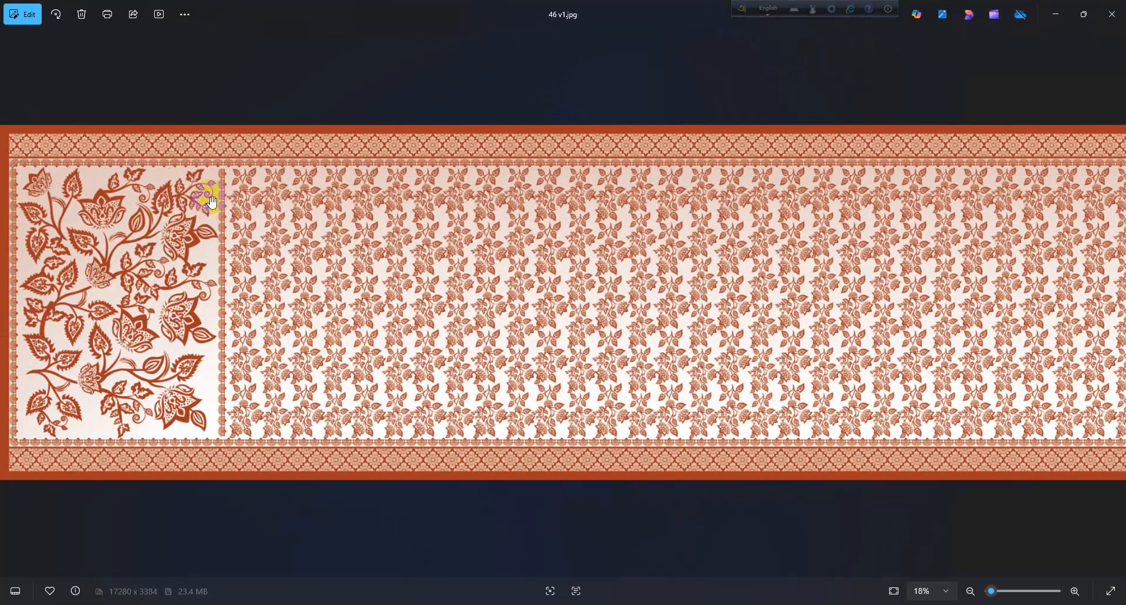
{"action": "scroll", "coordinate": [170, 205], "scroll_direction": "down", "scroll_amount": 3}
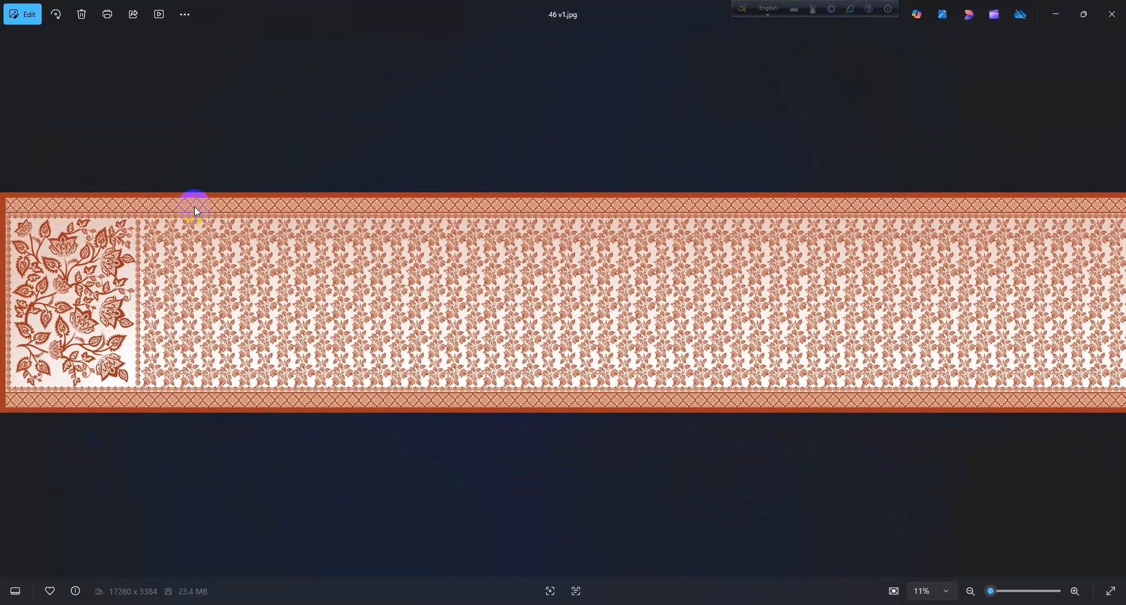
Step: Examine the teal 46 v2.jpg and the navy 46 v3.jpg, including the latter's floral section and sprig field up close
{"action": "key", "text": "Right"}
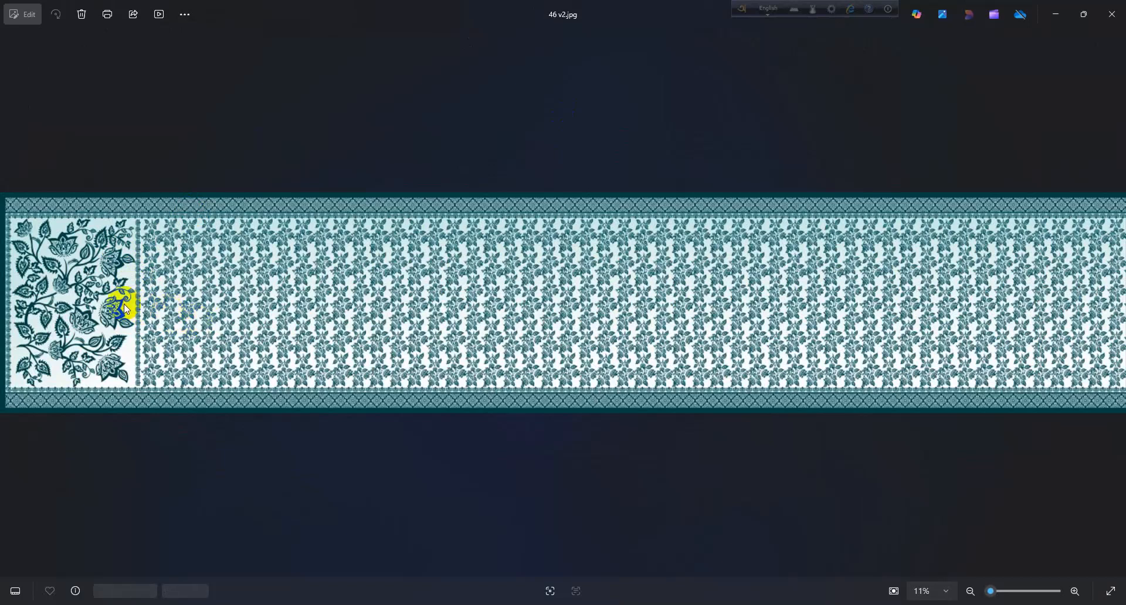
{"action": "key", "text": "Right"}
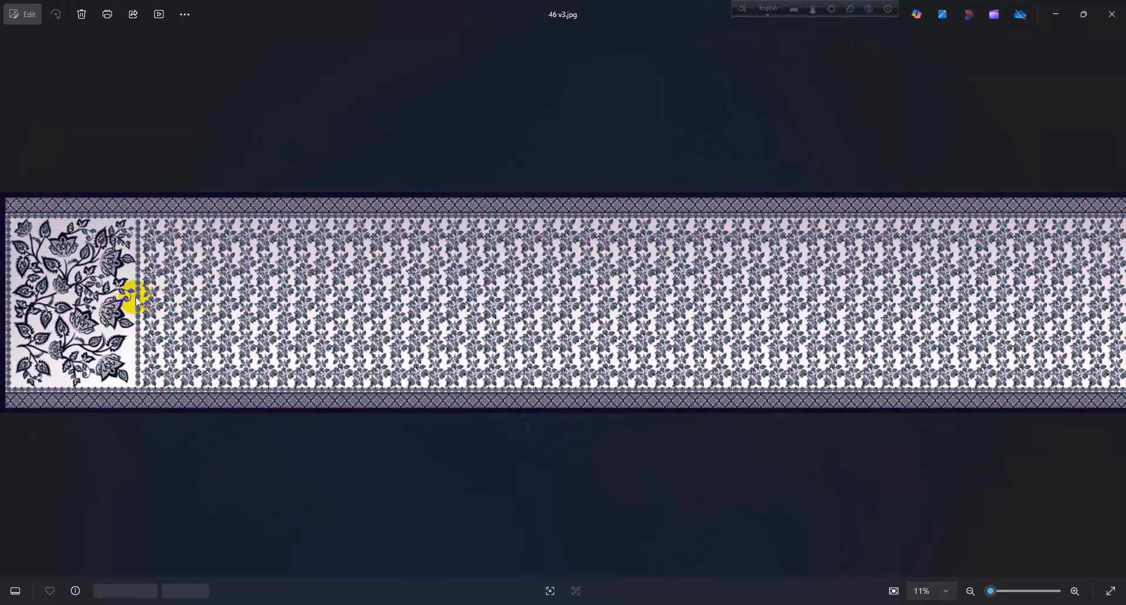
{"action": "scroll", "coordinate": [112, 299], "scroll_direction": "up", "scroll_amount": 3}
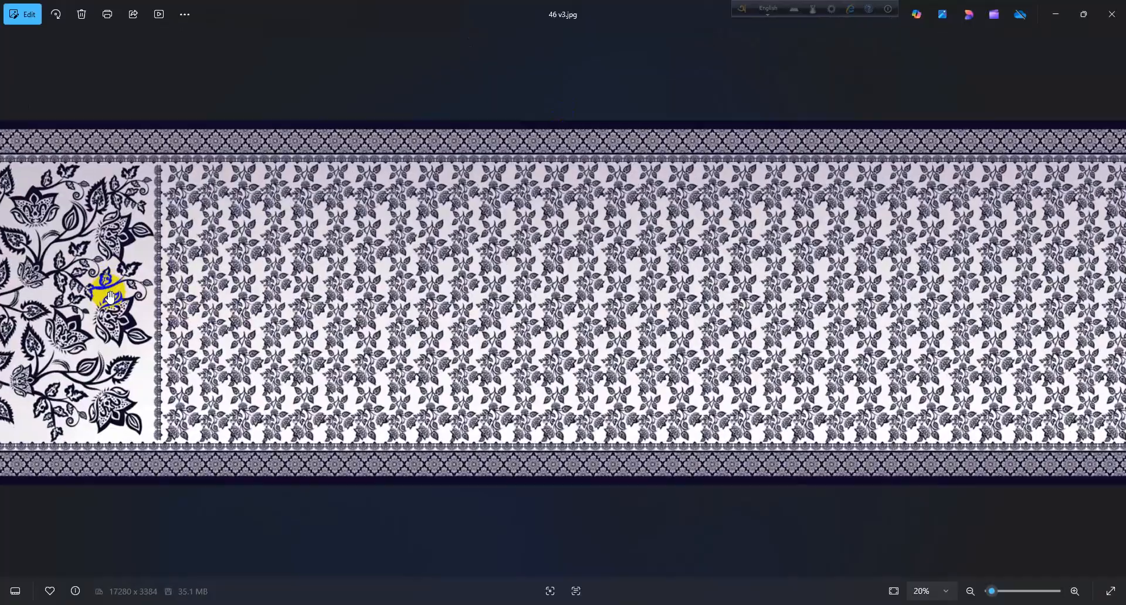
{"action": "scroll", "coordinate": [231, 293], "scroll_direction": "up", "scroll_amount": 2}
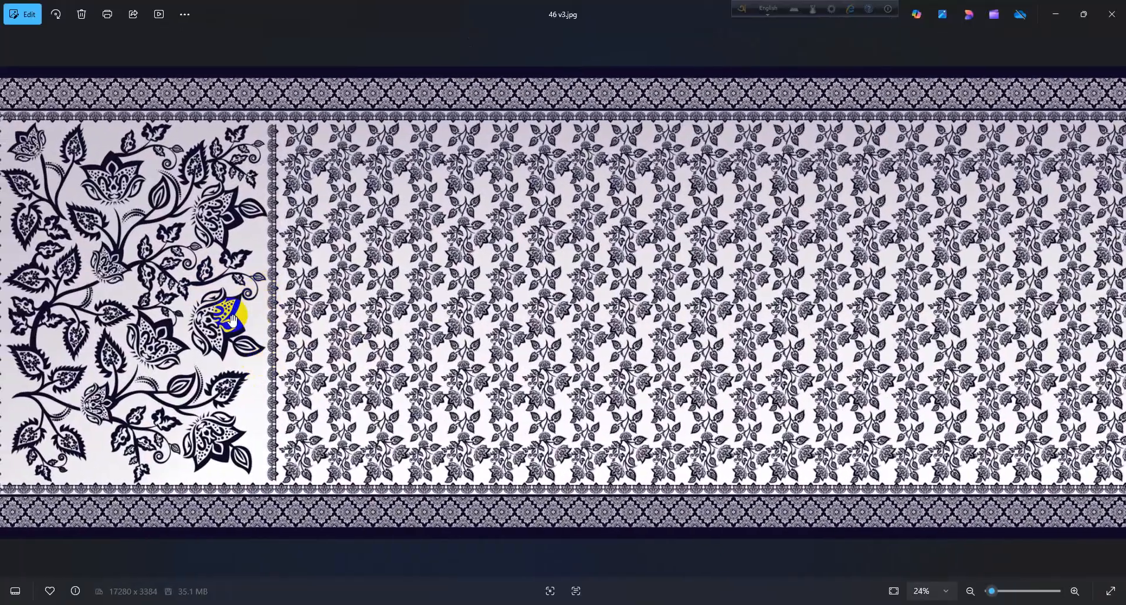
{"action": "scroll", "coordinate": [235, 309], "scroll_direction": "down", "scroll_amount": 4}
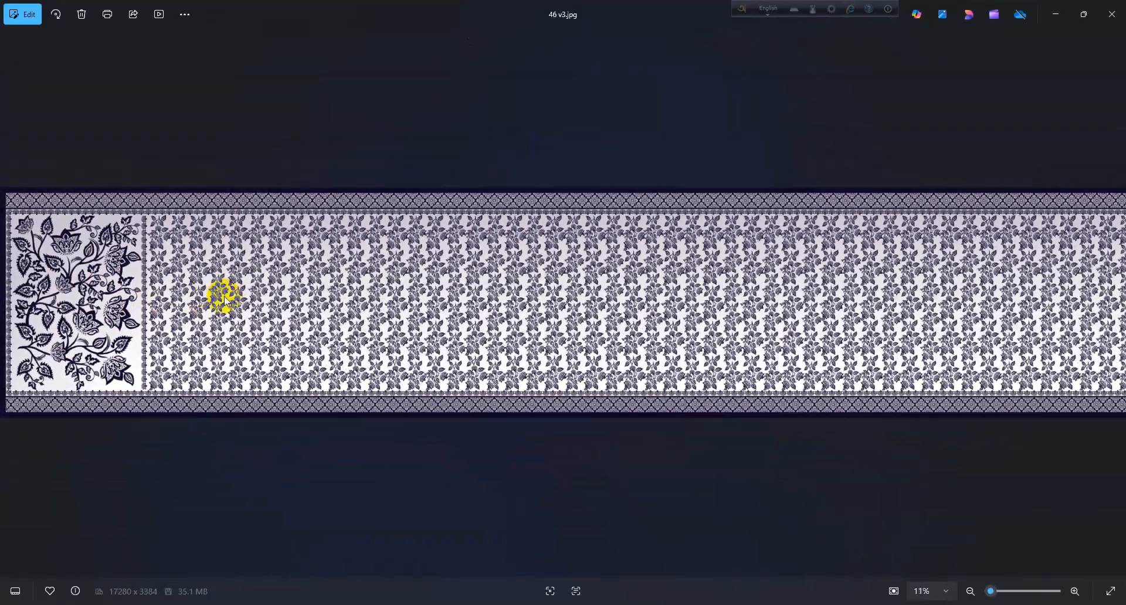
{"action": "scroll", "coordinate": [225, 299], "scroll_direction": "up", "scroll_amount": 2}
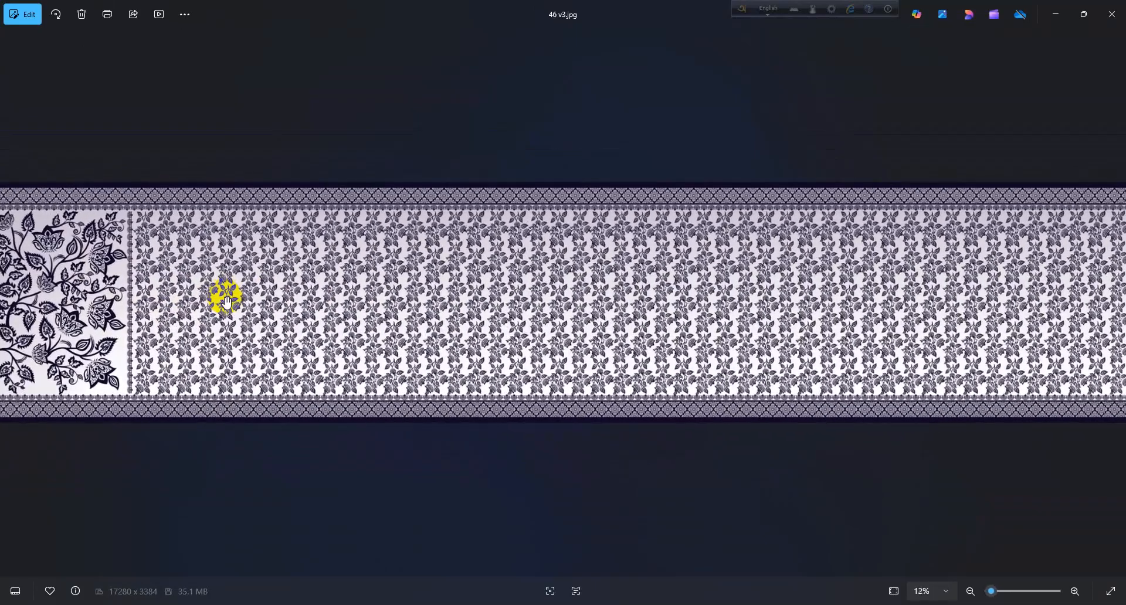
{"action": "scroll", "coordinate": [227, 302], "scroll_direction": "down", "scroll_amount": 1}
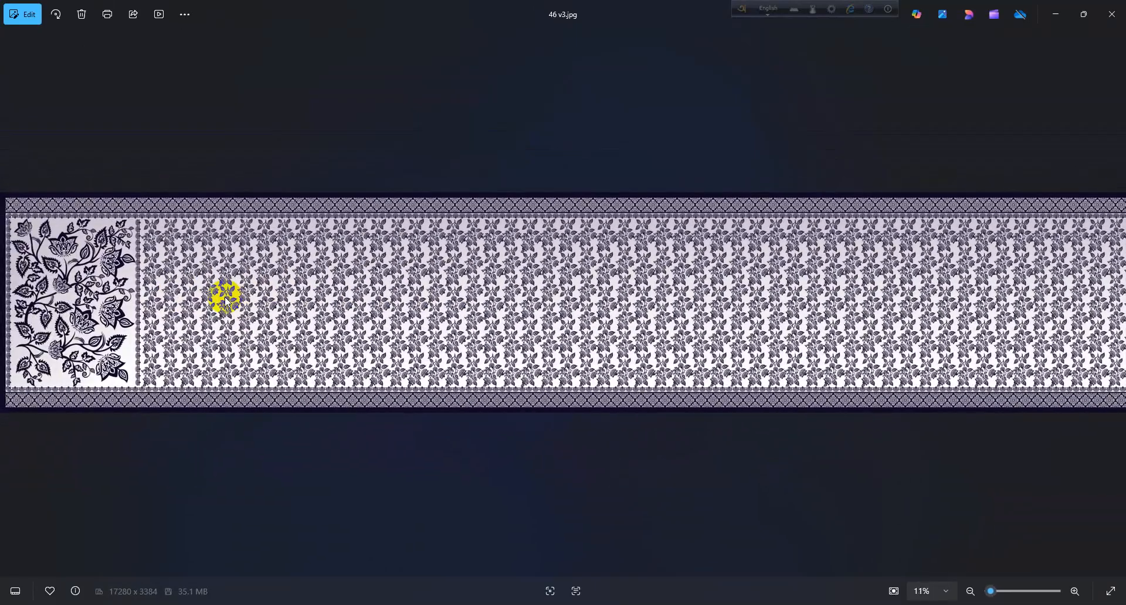
Step: Examine the maroon version of the saree design in 46 v4.jpg
{"action": "key", "text": "Right"}
{"action": "scroll", "coordinate": [115, 313], "scroll_direction": "up", "scroll_amount": 4}
{"action": "scroll", "coordinate": [196, 318], "scroll_direction": "down", "scroll_amount": 4}
{"action": "scroll", "coordinate": [196, 318], "scroll_direction": "down", "scroll_amount": 1}
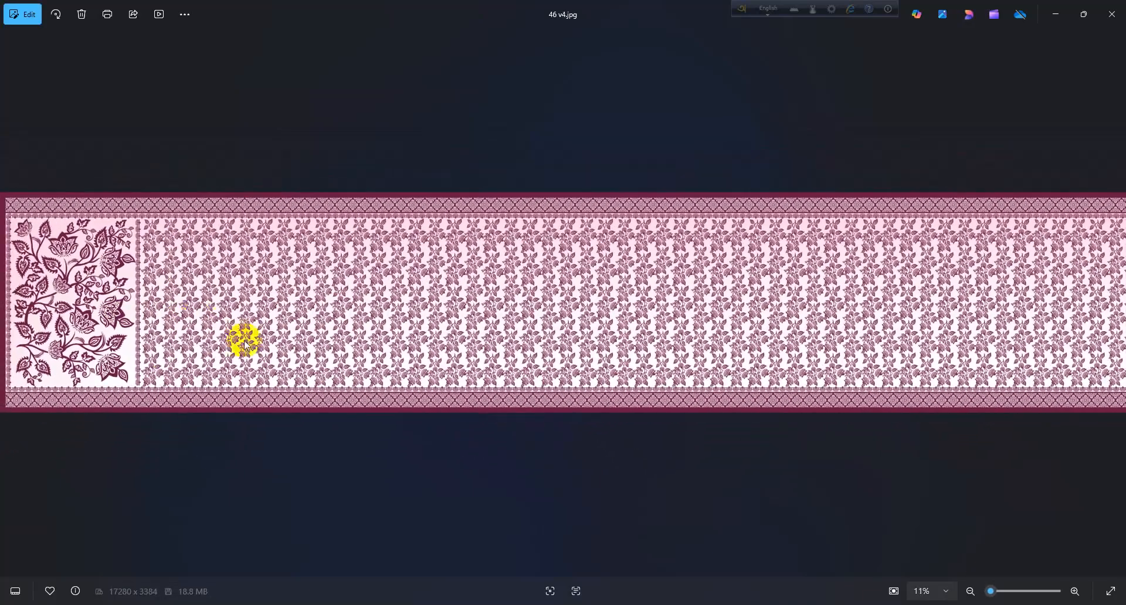
Step: Switch back to 46 v4.eps in Illustrator and collapse the floating Transform settings
{"action": "mouse_move", "coordinate": [795, 603]}
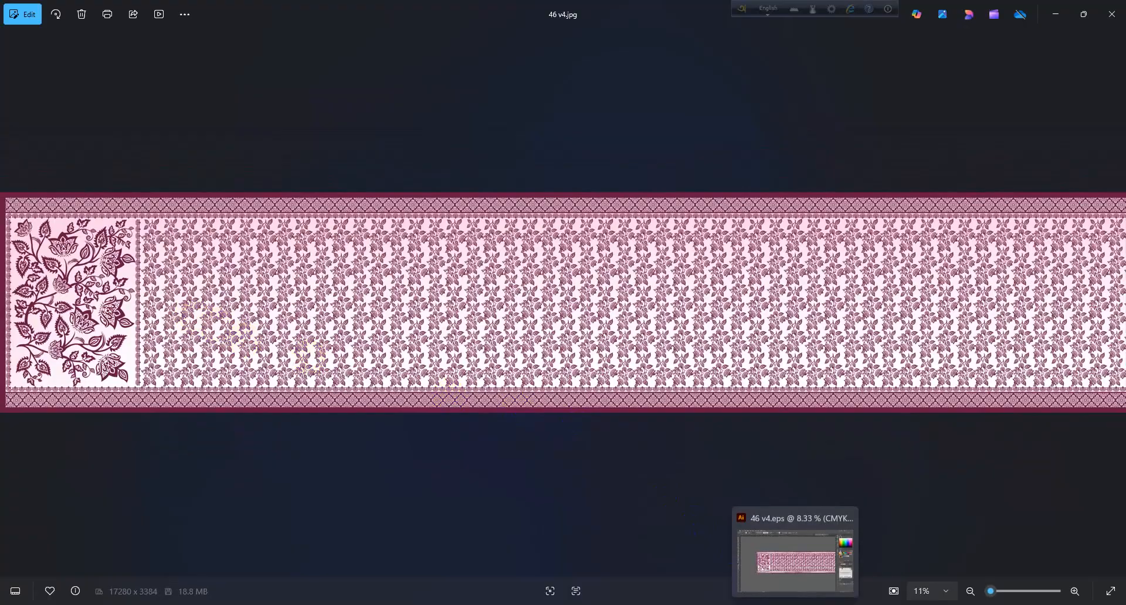
{"action": "left_click", "coordinate": [795, 578]}
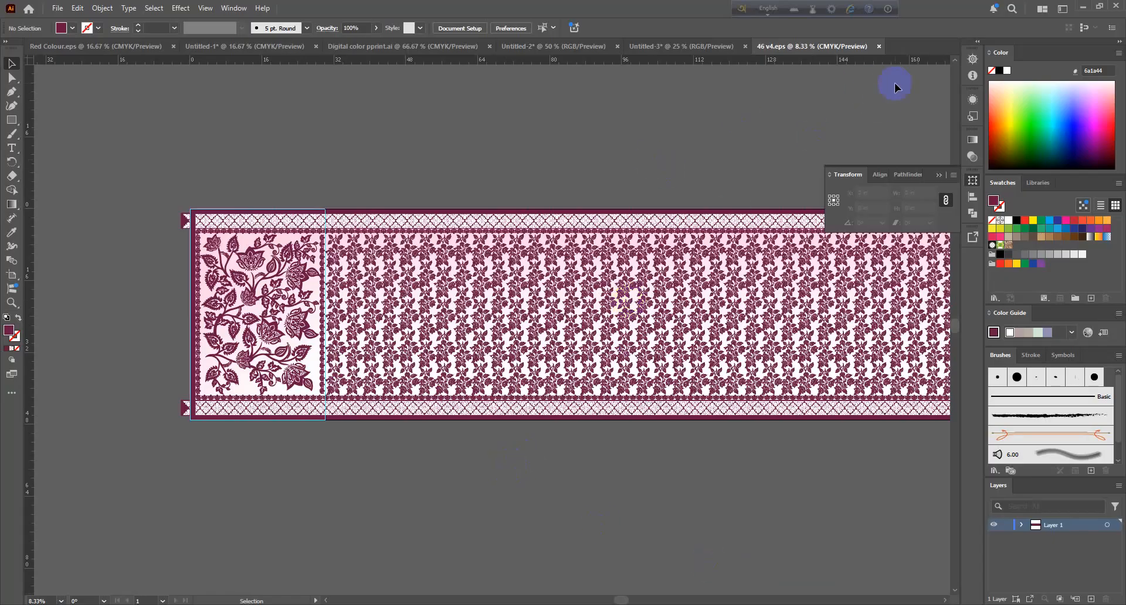
{"action": "left_click", "coordinate": [939, 176]}
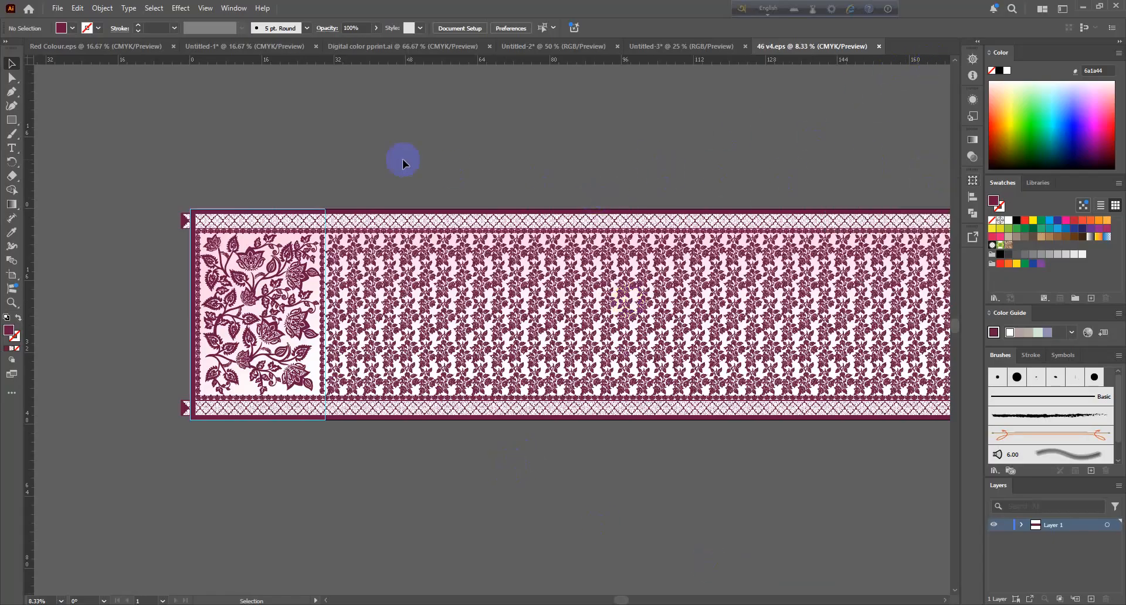
Step: Examine the finished floral section and the adjoining sprig pattern up close
{"action": "scroll", "coordinate": [271, 224], "scroll_direction": "up", "scroll_amount": 1}
{"action": "scroll", "coordinate": [364, 136], "scroll_direction": "up", "scroll_amount": 1}
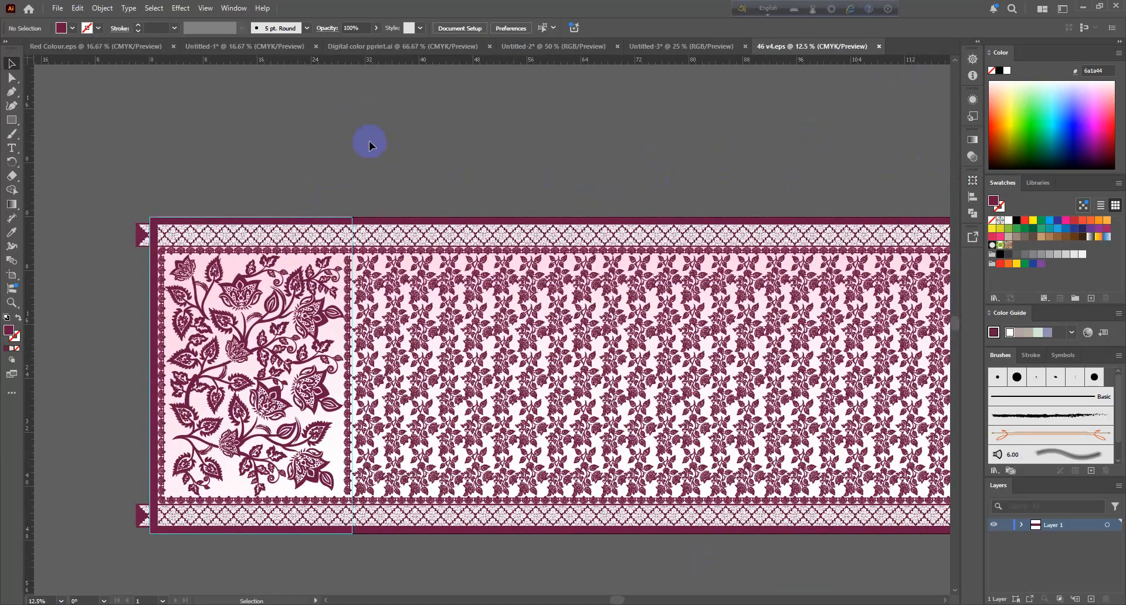
{"action": "scroll", "coordinate": [369, 141], "scroll_direction": "down", "scroll_amount": 4}
{"action": "scroll", "coordinate": [219, 284], "scroll_direction": "up", "scroll_amount": 3}
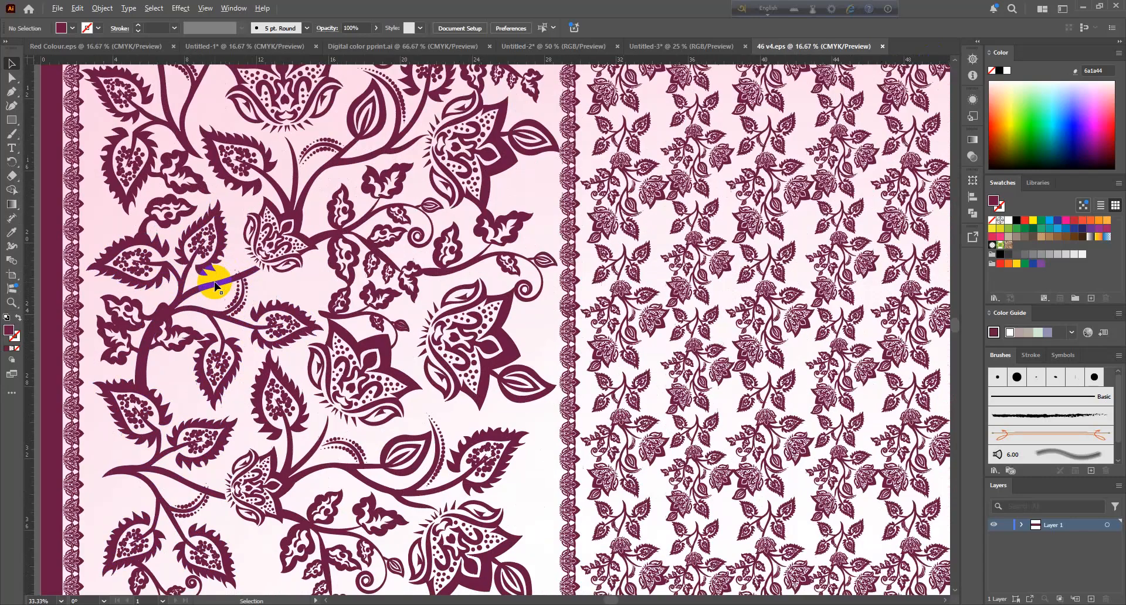
{"action": "scroll", "coordinate": [470, 335], "scroll_direction": "down", "scroll_amount": 1}
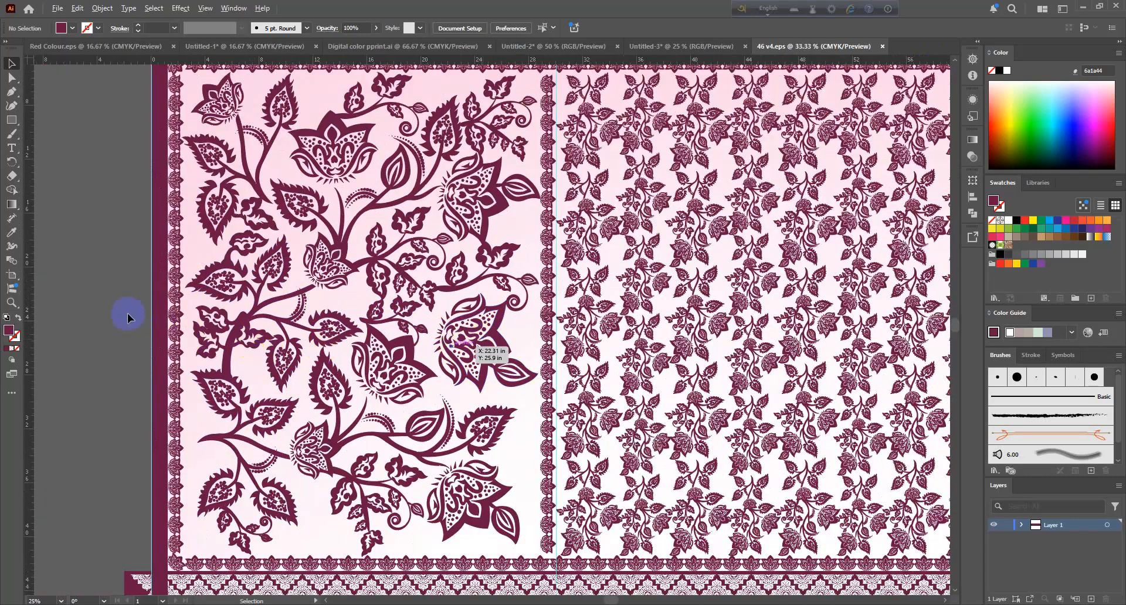